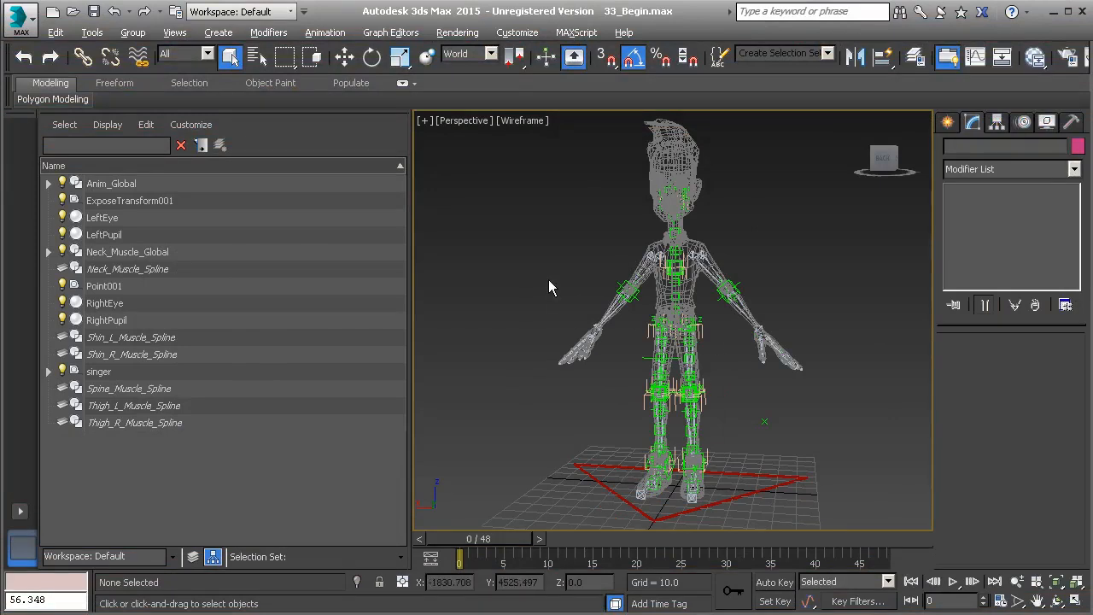
Step: Merge all objects from the muscle.max file in the import folder into the scene
{"action": "left_click", "coordinate": [17, 22]}
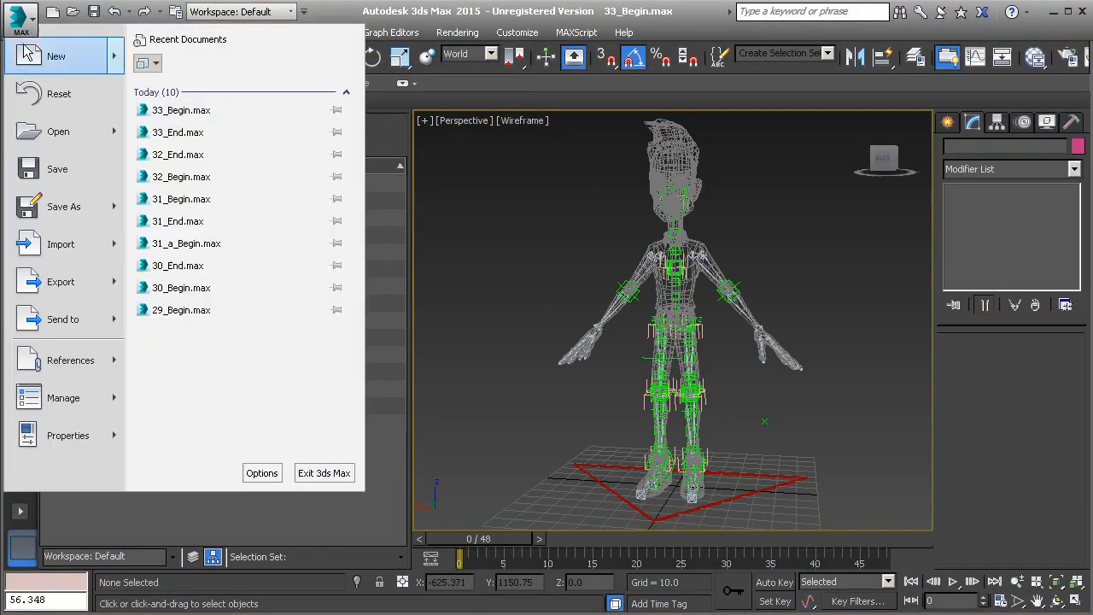
{"action": "mouse_move", "coordinate": [92, 253]}
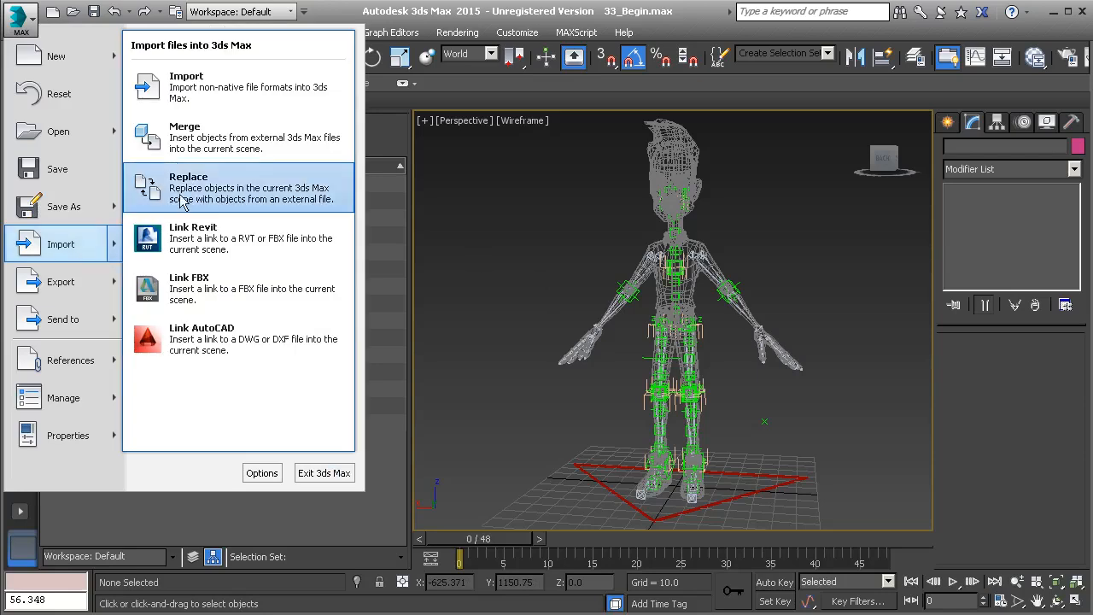
{"action": "left_click", "coordinate": [218, 151]}
{"action": "left_click", "coordinate": [145, 103]}
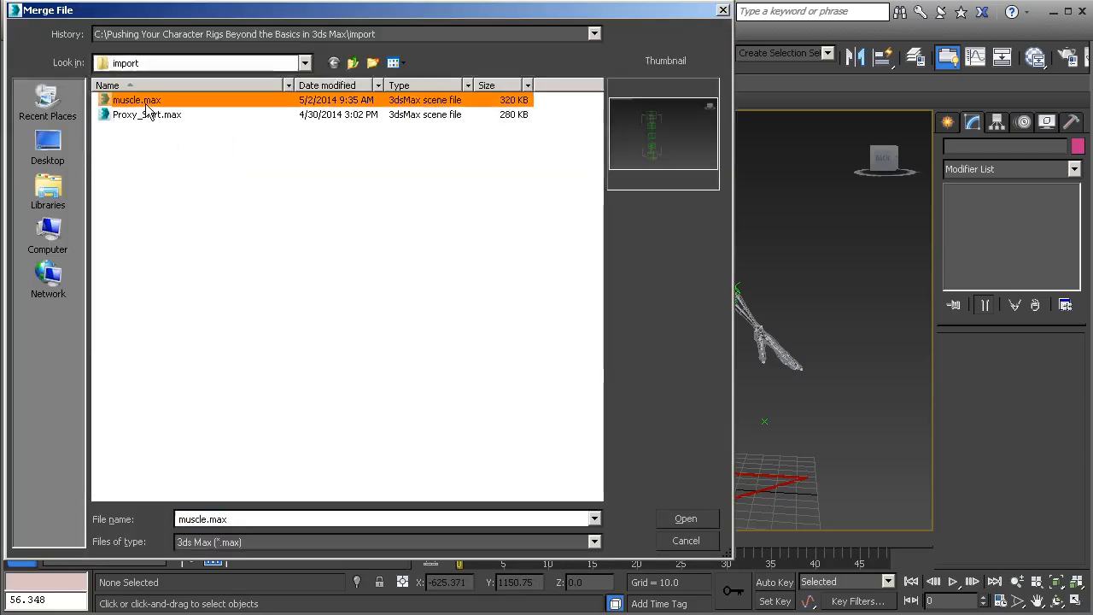
{"action": "left_click", "coordinate": [700, 520]}
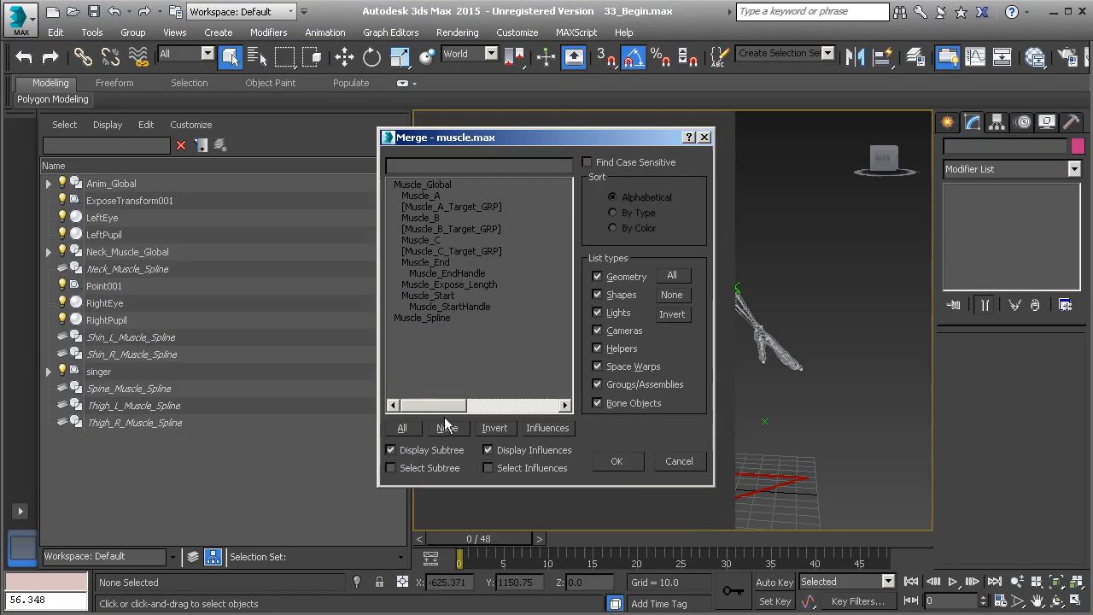
{"action": "left_click", "coordinate": [402, 428]}
{"action": "left_click", "coordinate": [616, 461]}
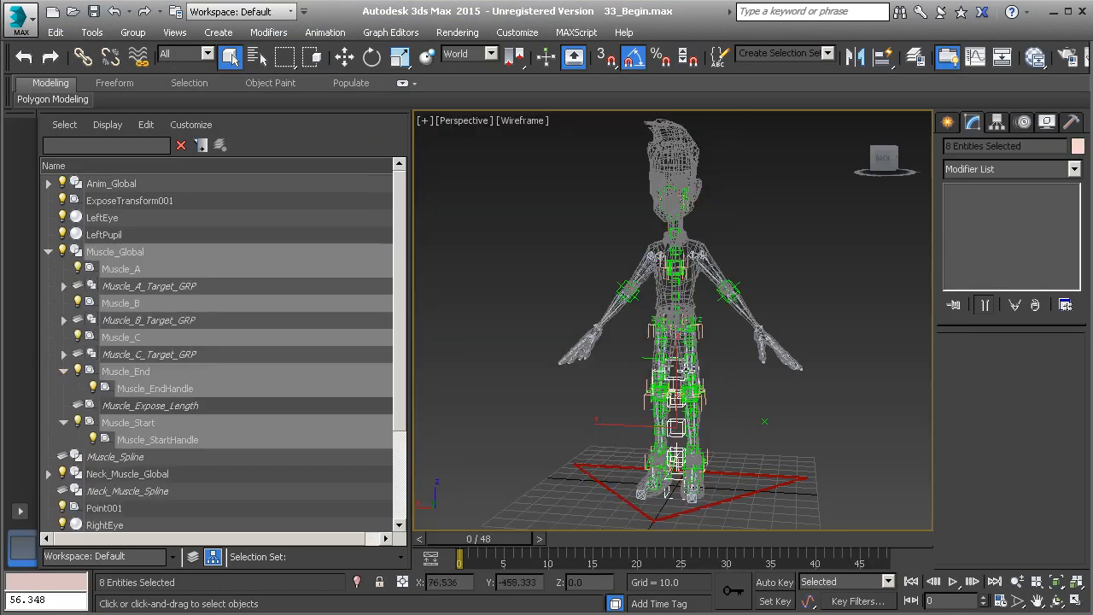
Step: Move the merged Muscle_Global control up and out beside the character's arm
{"action": "scroll", "coordinate": [711, 418], "scroll_direction": "up", "scroll_amount": 4}
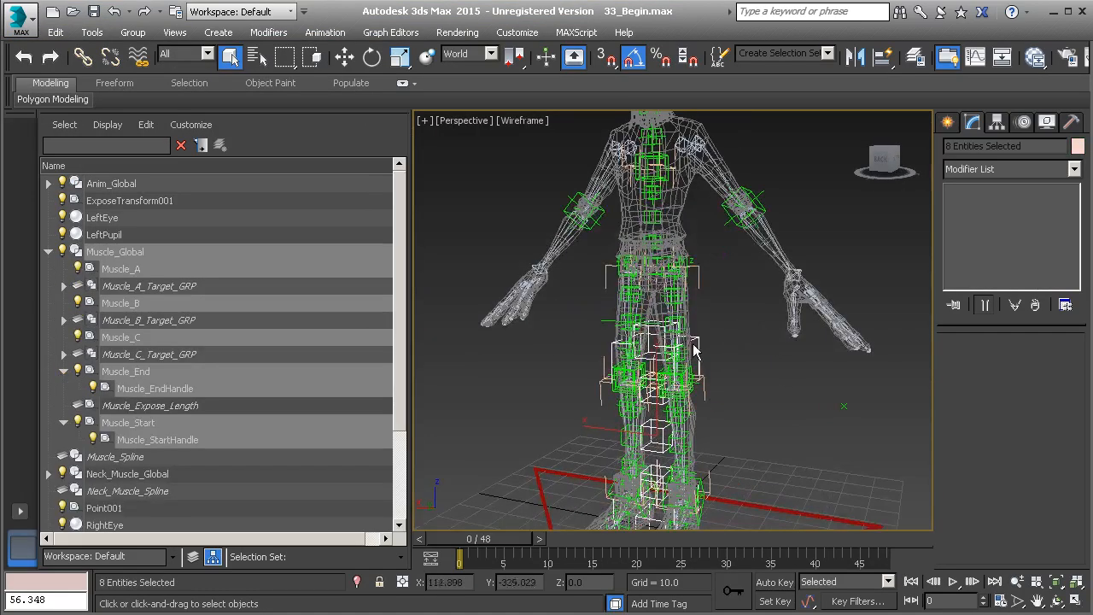
{"action": "left_click", "coordinate": [694, 350]}
{"action": "scroll", "coordinate": [698, 376], "scroll_direction": "down", "scroll_amount": 4}
{"action": "middle_click_drag", "start_coordinate": [701, 392], "coordinate": [675, 392], "text": "alt"}
{"action": "key", "text": "w"}
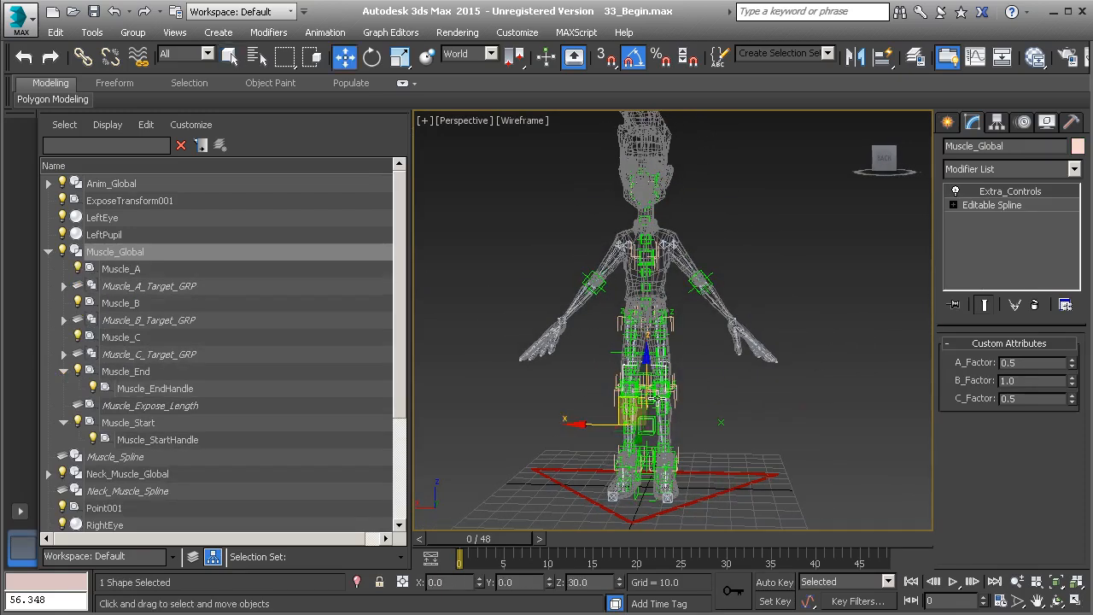
{"action": "left_click_drag", "start_coordinate": [624, 403], "coordinate": [793, 234]}
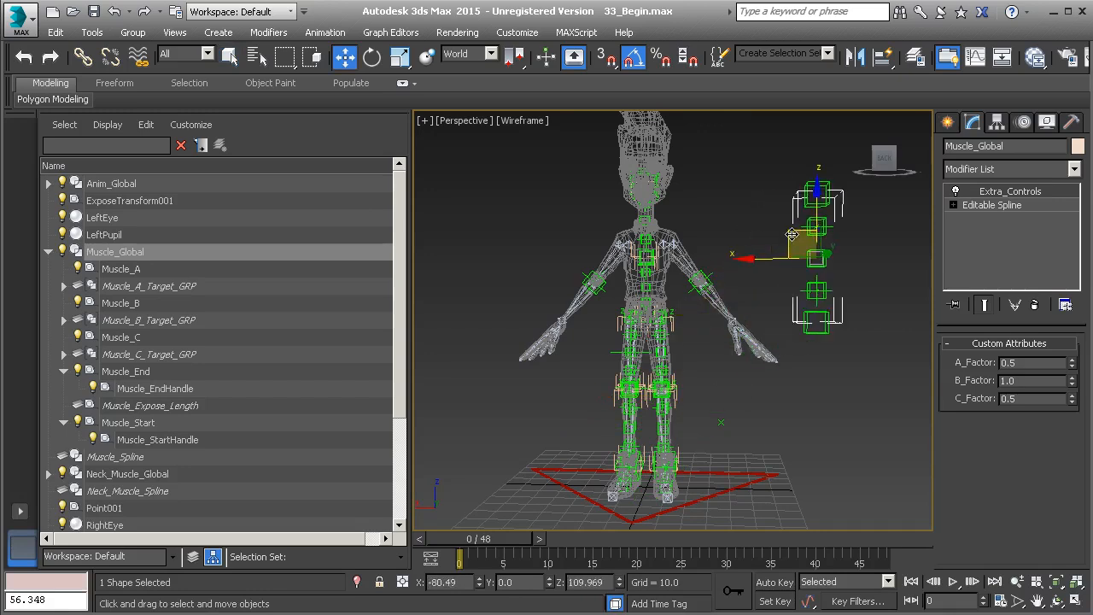
Step: Rename the muscle_hidden layer to forearm_l_muscle_hidden
{"action": "left_click", "coordinate": [194, 558]}
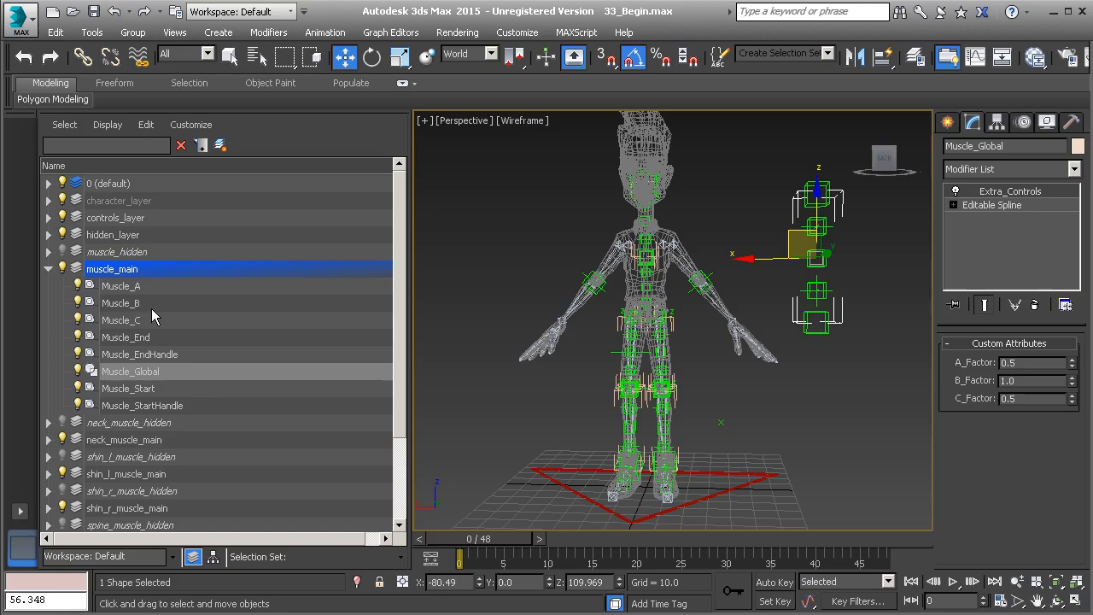
{"action": "left_click", "coordinate": [92, 254]}
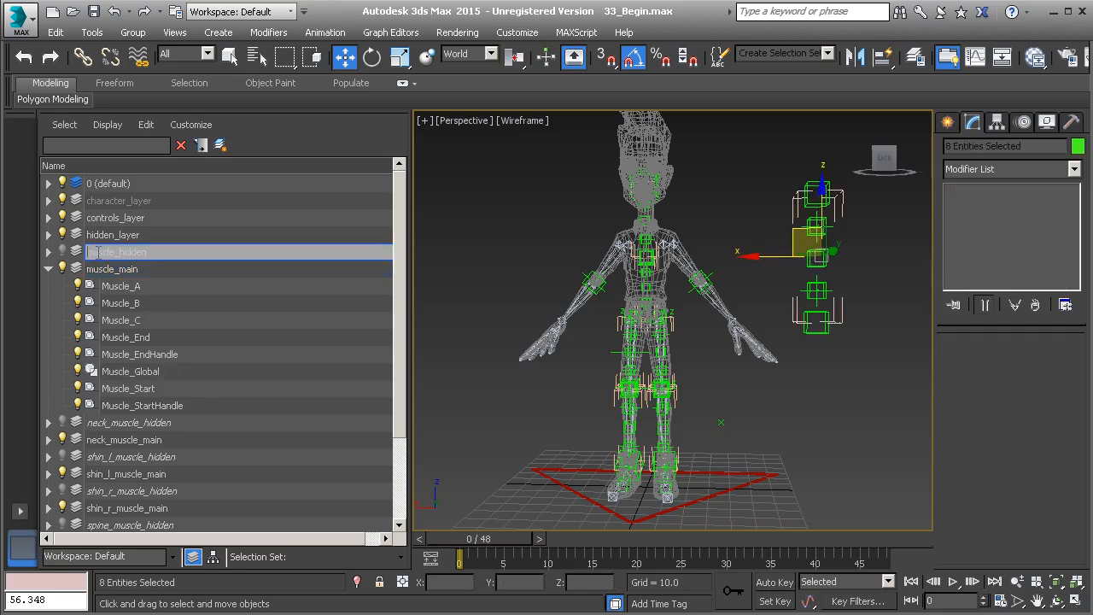
{"action": "type", "text": "forearm_l_"}
{"action": "key", "text": "Return"}
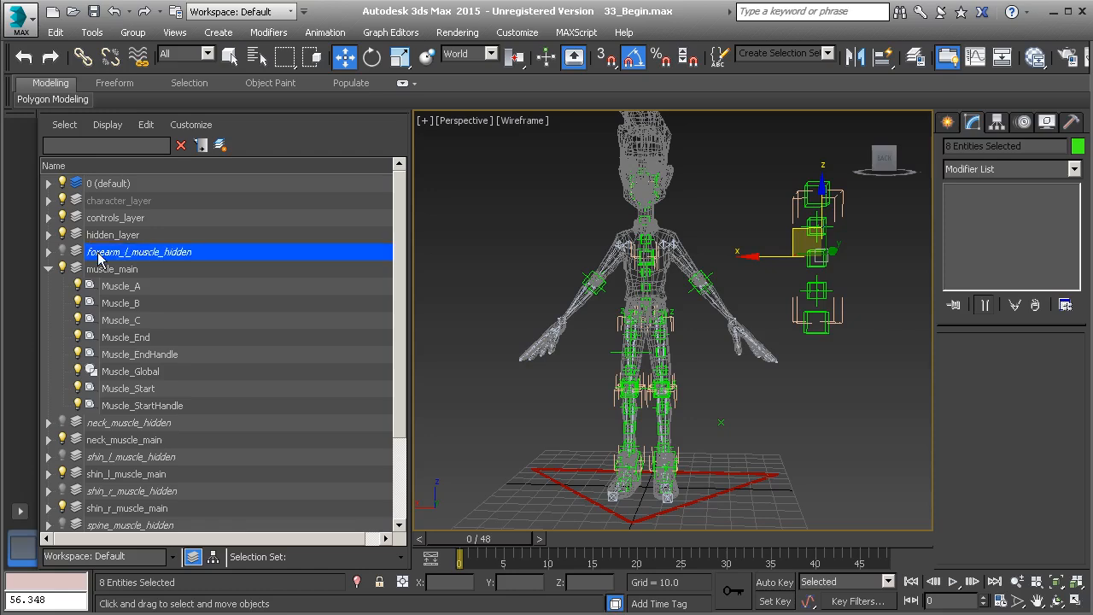
Step: Rename the muscle_main layer to forearm_l_muscle_main
{"action": "left_click", "coordinate": [48, 251]}
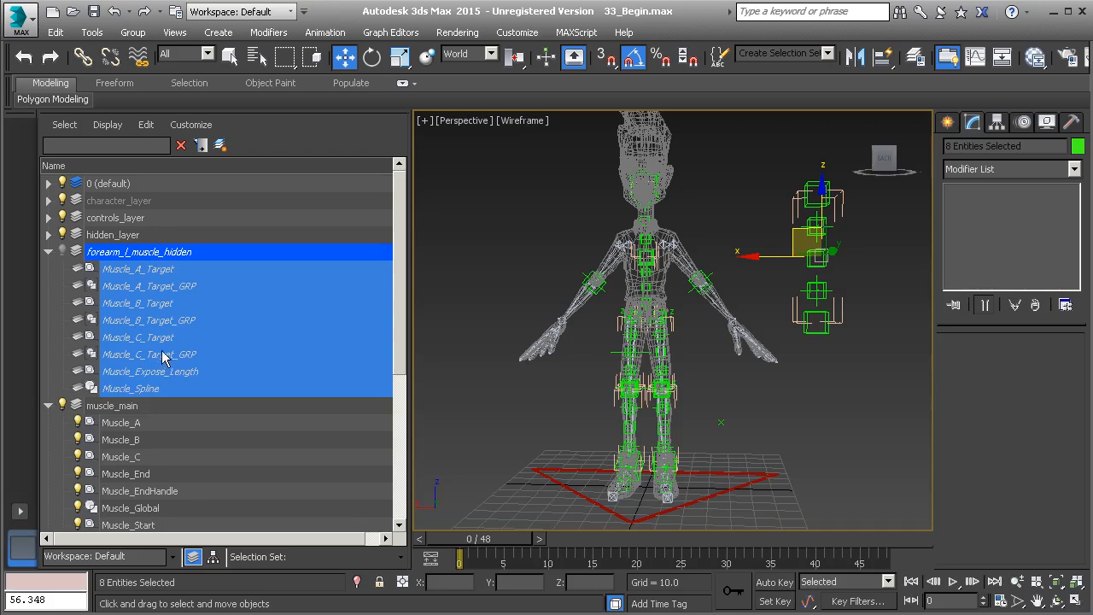
{"action": "left_click", "coordinate": [101, 405]}
{"action": "left_click", "coordinate": [100, 407]}
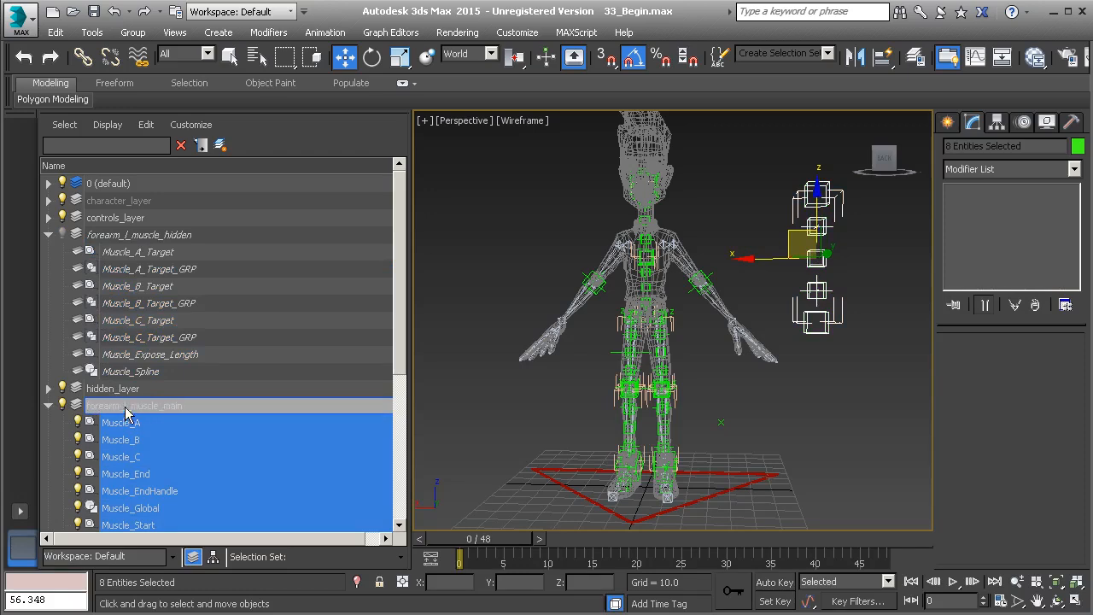
{"action": "key", "text": "Return"}
{"action": "middle_click_drag", "start_coordinate": [496, 252], "coordinate": [517, 246]}
{"action": "key", "text": "ctrl+z"}
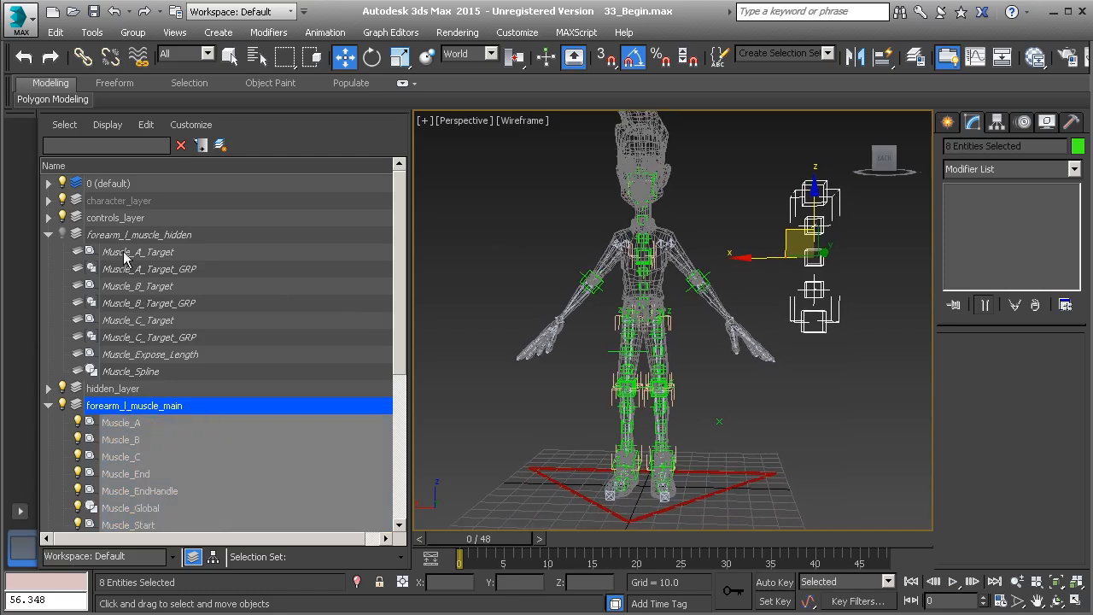
Step: Filter the scene objects by "muscle" and add the prefix Forearm_L_ to all of them with Rename Objects
{"action": "left_click", "coordinate": [213, 556]}
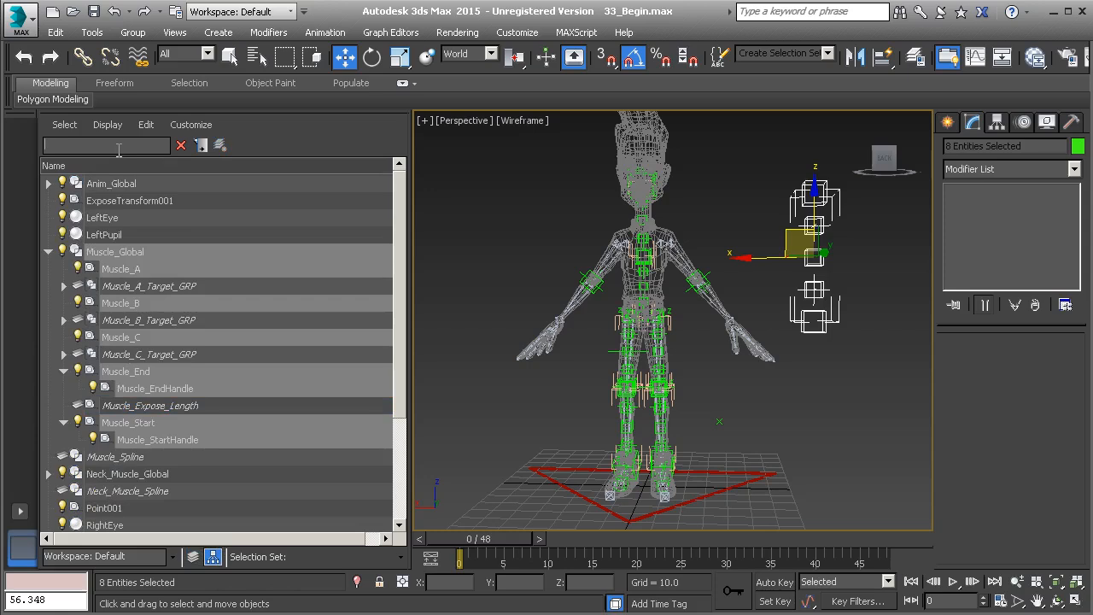
{"action": "left_click", "coordinate": [118, 145]}
{"action": "type", "text": "muscle"}
{"action": "left_click", "coordinate": [101, 36]}
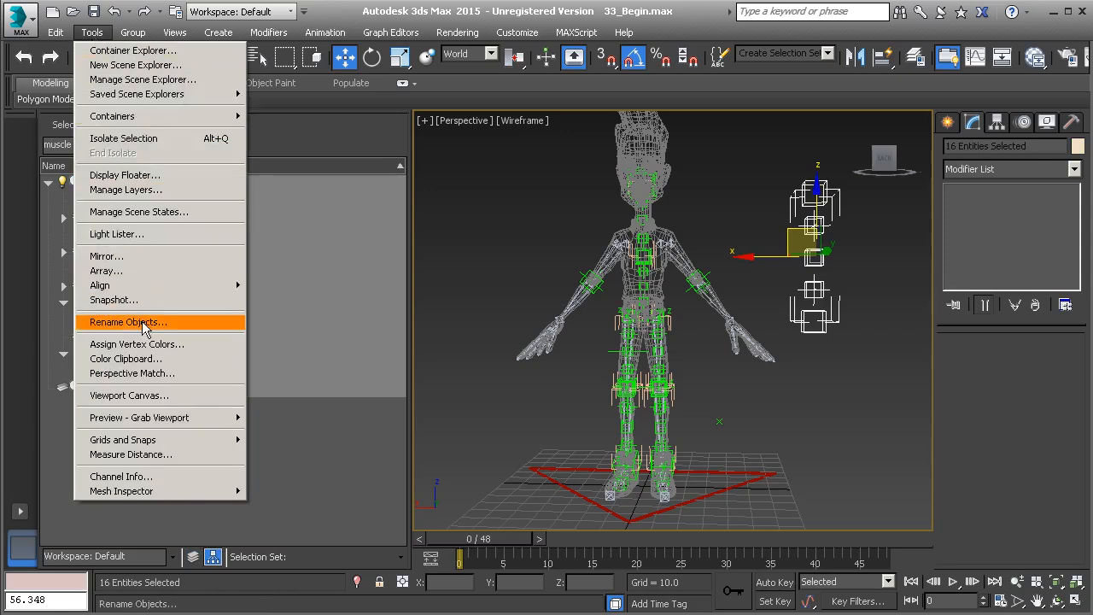
{"action": "left_click", "coordinate": [128, 322]}
{"action": "left_click", "coordinate": [475, 231]}
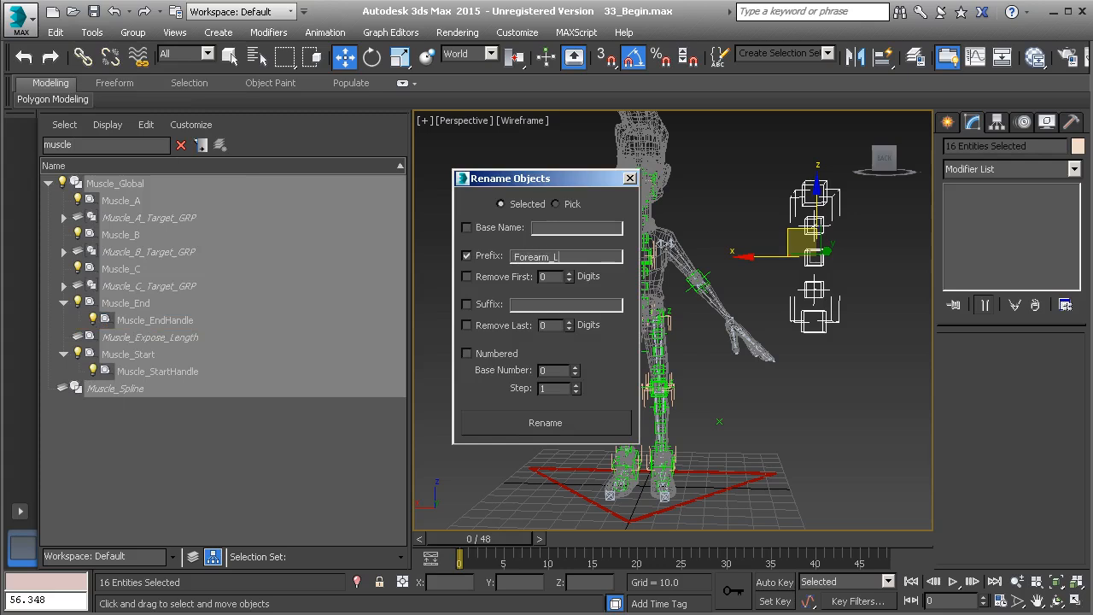
{"action": "left_click", "coordinate": [544, 423]}
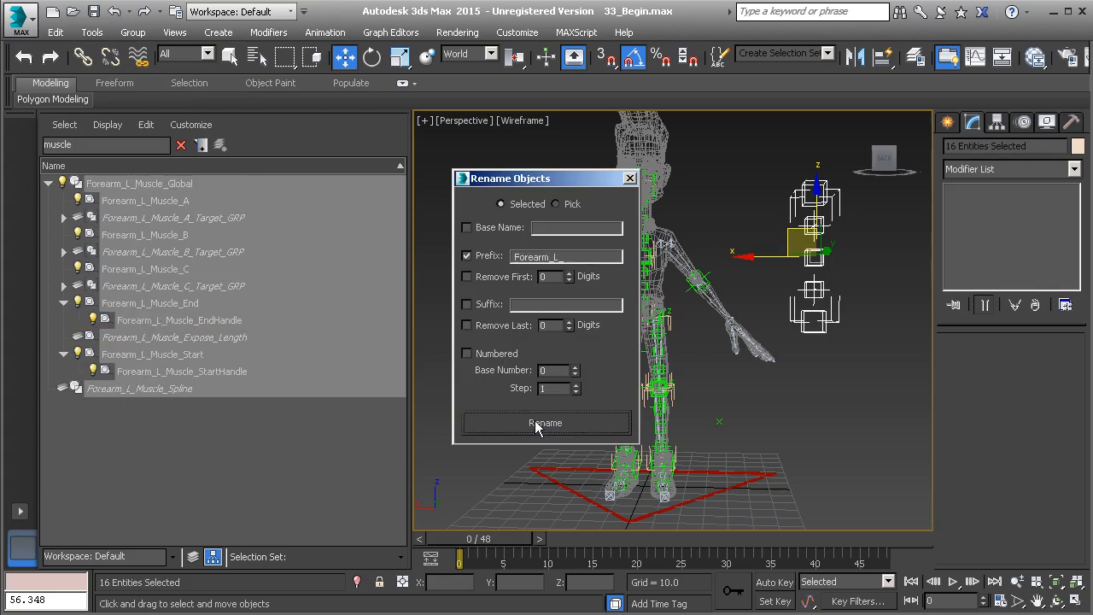
{"action": "left_click", "coordinate": [630, 179]}
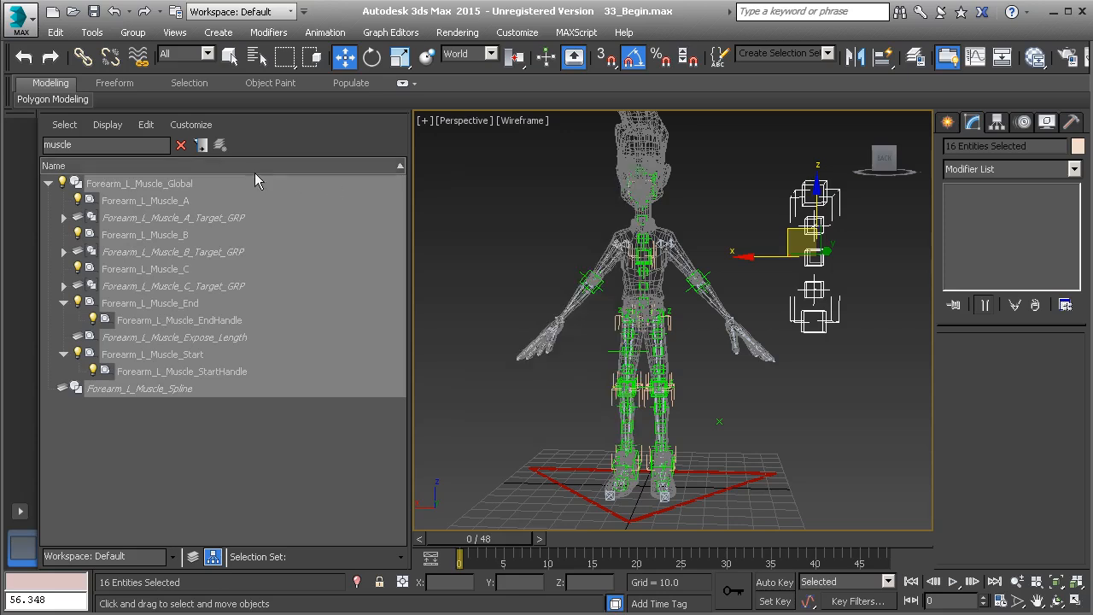
Step: Clear the name filter, select the ExposeTransform001 helper and set its Expose Node to Bone_L_Forearm
{"action": "left_click", "coordinate": [180, 145]}
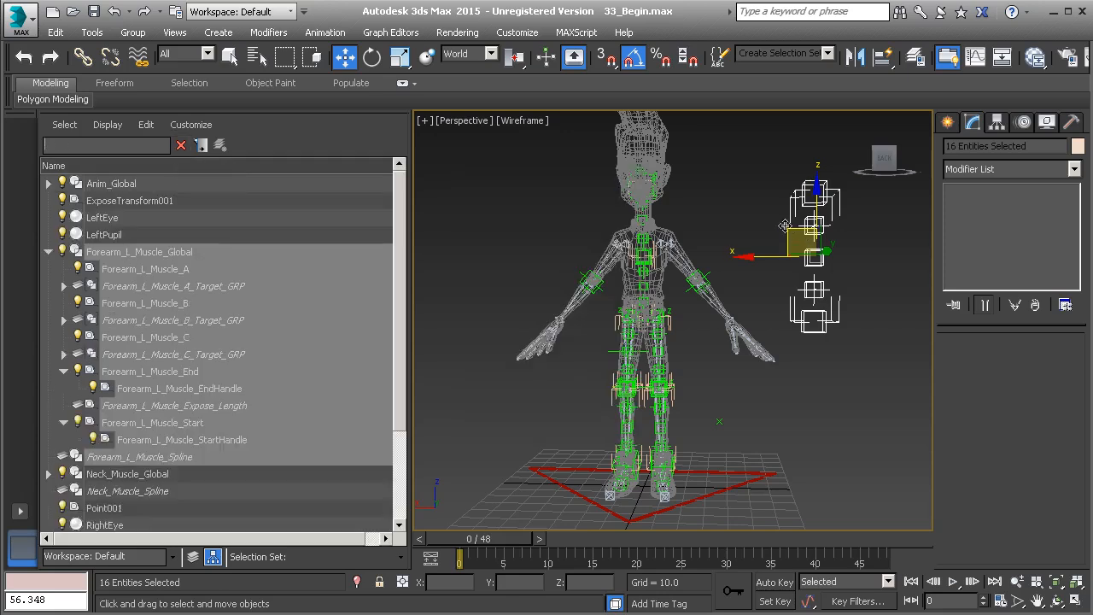
{"action": "left_click", "coordinate": [726, 209]}
{"action": "scroll", "coordinate": [763, 356], "scroll_direction": "up", "scroll_amount": 2}
{"action": "scroll", "coordinate": [726, 414], "scroll_direction": "up", "scroll_amount": 2}
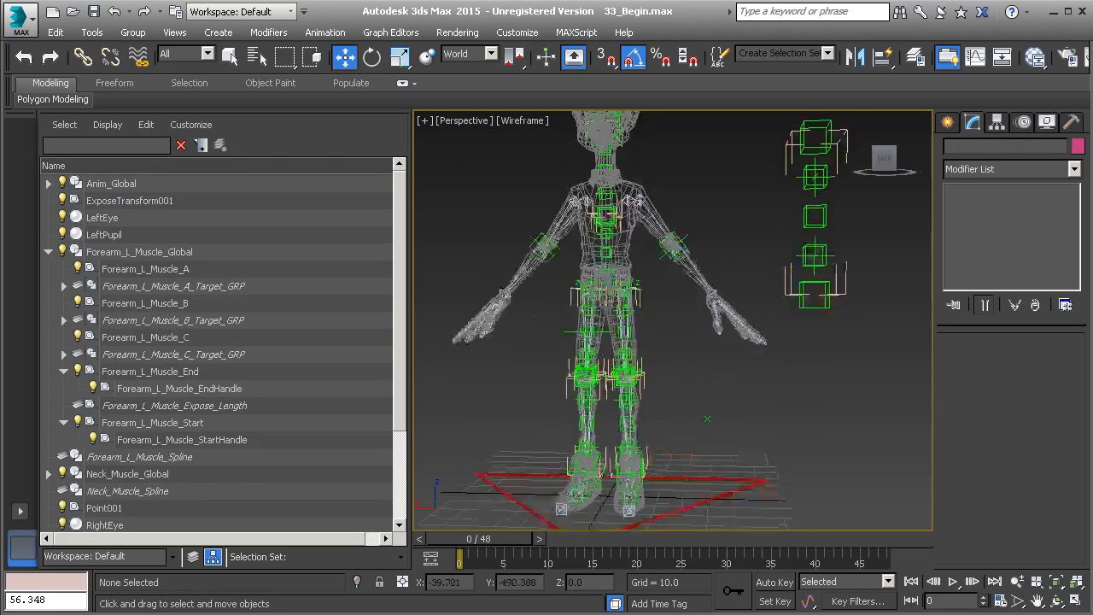
{"action": "left_click", "coordinate": [730, 429]}
{"action": "scroll", "coordinate": [947, 367], "scroll_direction": "down", "scroll_amount": 10}
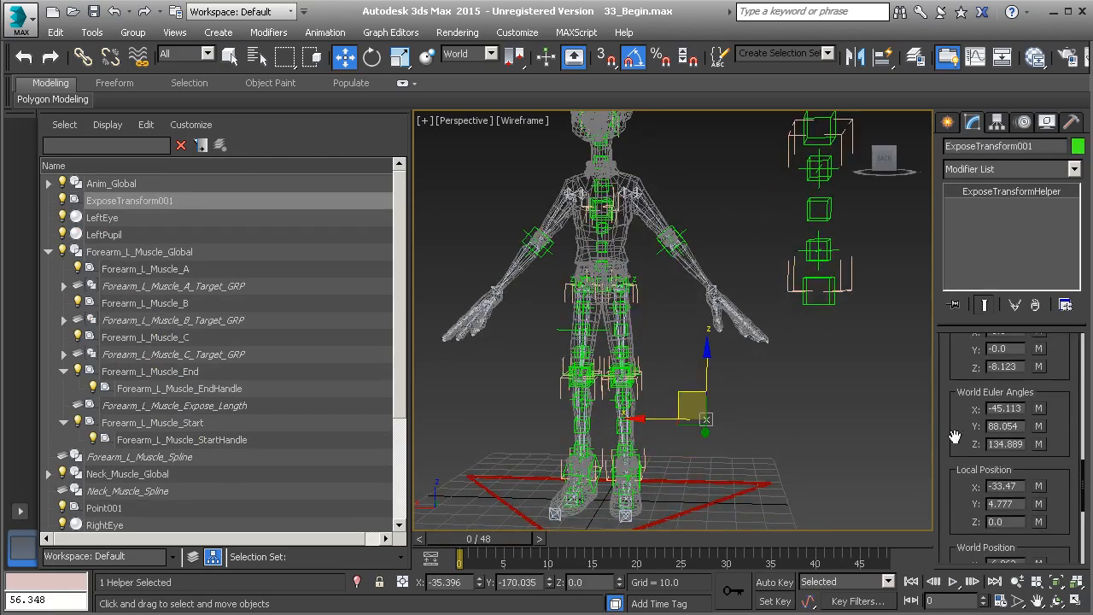
{"action": "scroll", "coordinate": [952, 392], "scroll_direction": "up", "scroll_amount": 5}
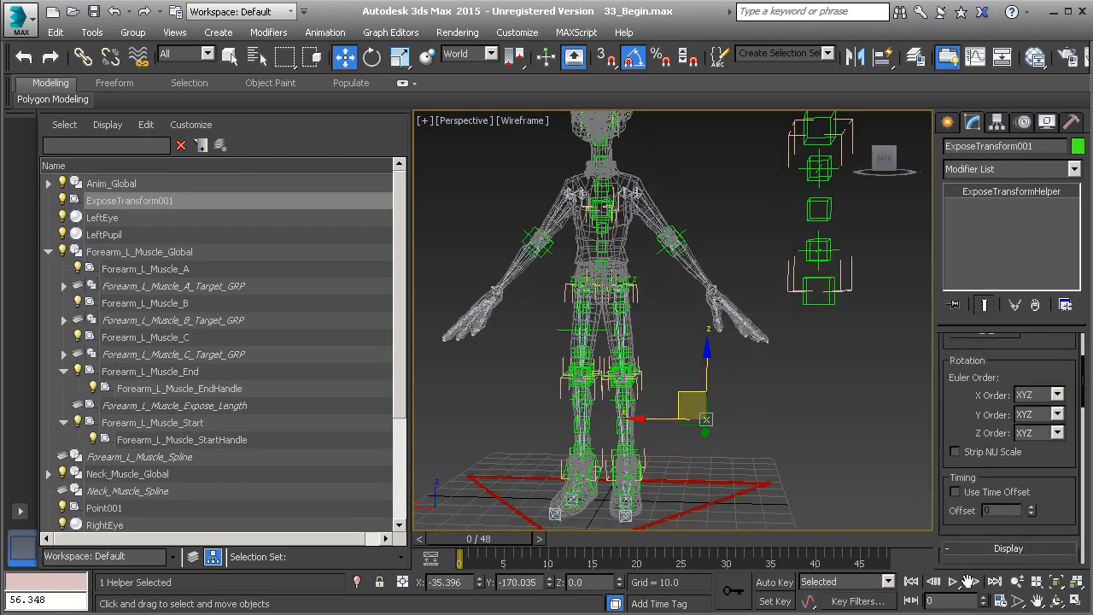
{"action": "scroll", "coordinate": [954, 397], "scroll_direction": "up", "scroll_amount": 3}
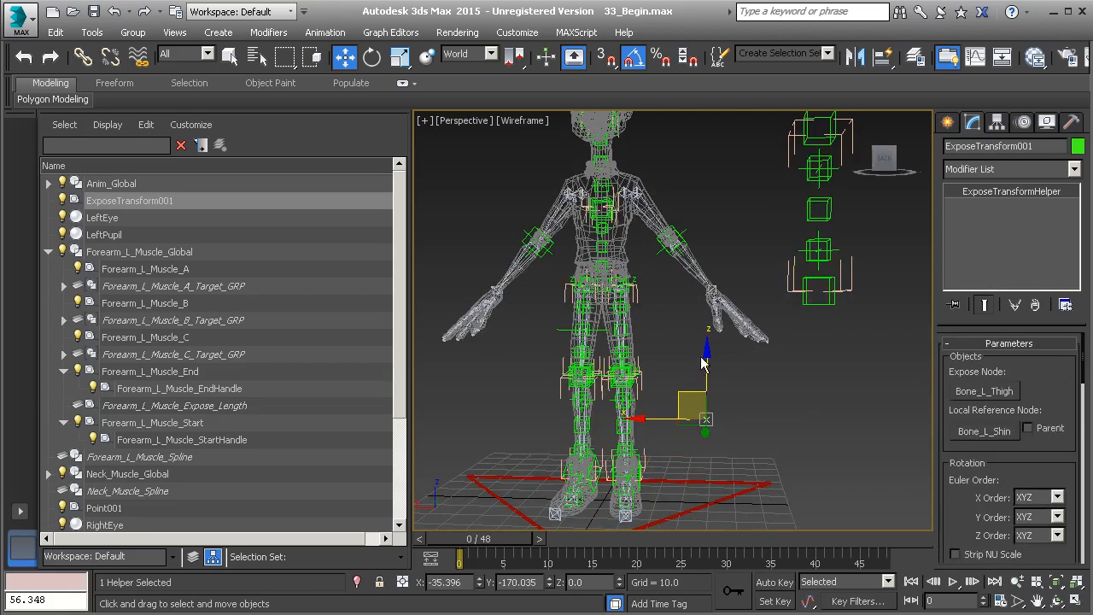
{"action": "scroll", "coordinate": [702, 363], "scroll_direction": "up", "scroll_amount": 6}
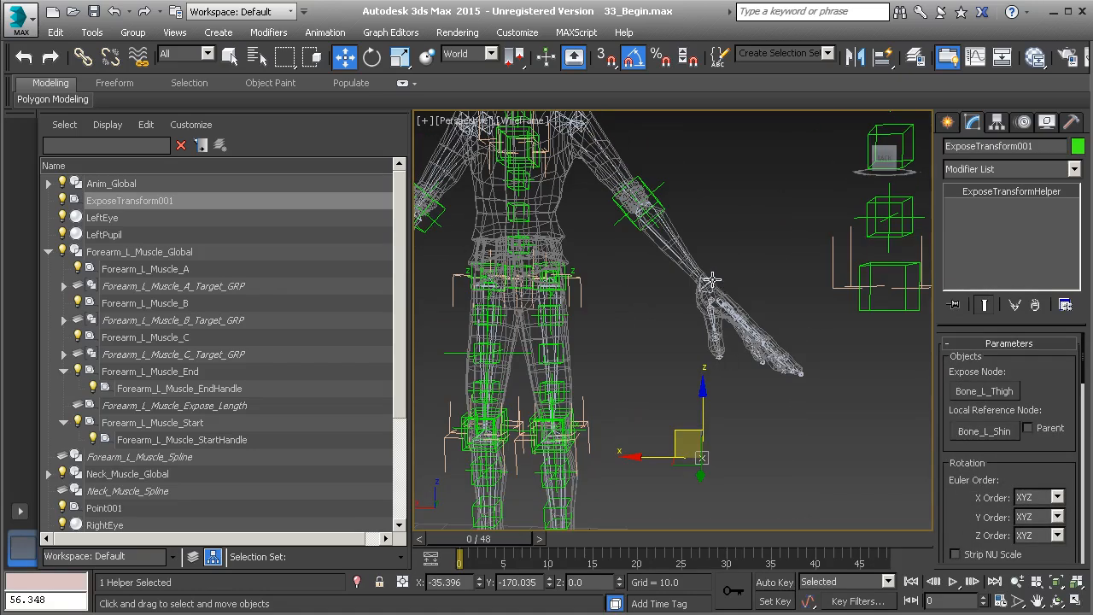
{"action": "left_click", "coordinate": [991, 392]}
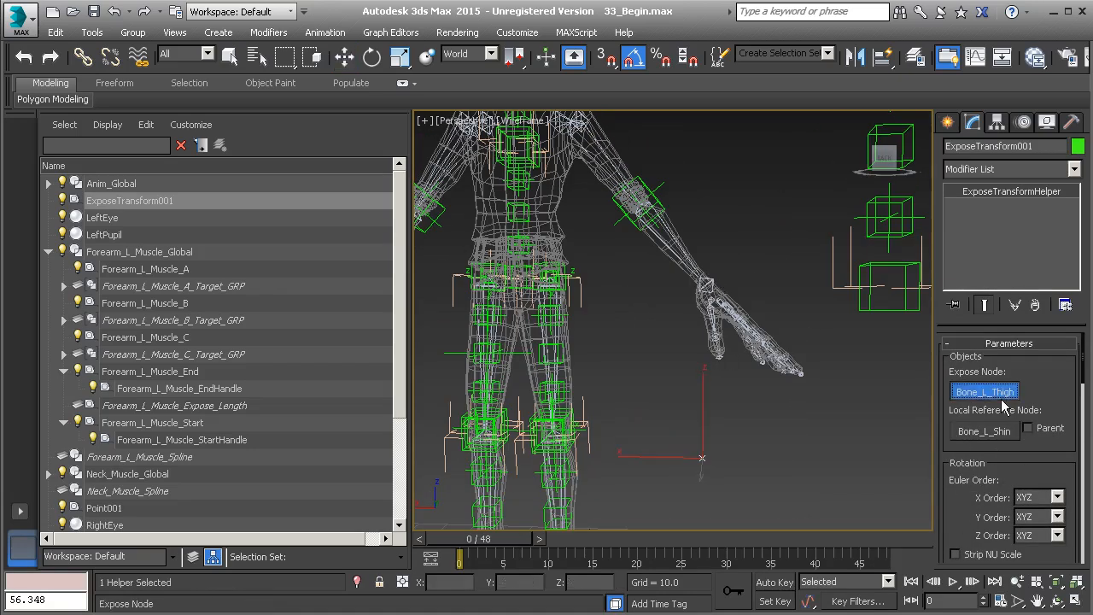
{"action": "left_click", "coordinate": [683, 252]}
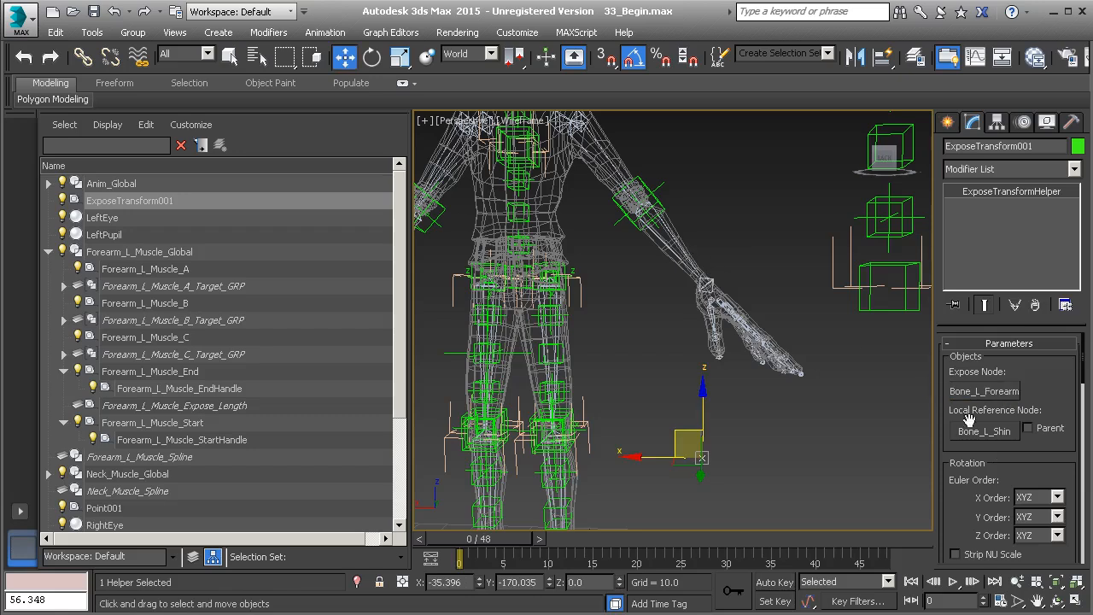
Step: Pick the bone at the left wrist as the Local Reference Node and select the Distance To Reference value
{"action": "left_click", "coordinate": [969, 427]}
{"action": "left_click", "coordinate": [710, 287]}
{"action": "left_click_drag", "start_coordinate": [962, 502], "coordinate": [946, 209]}
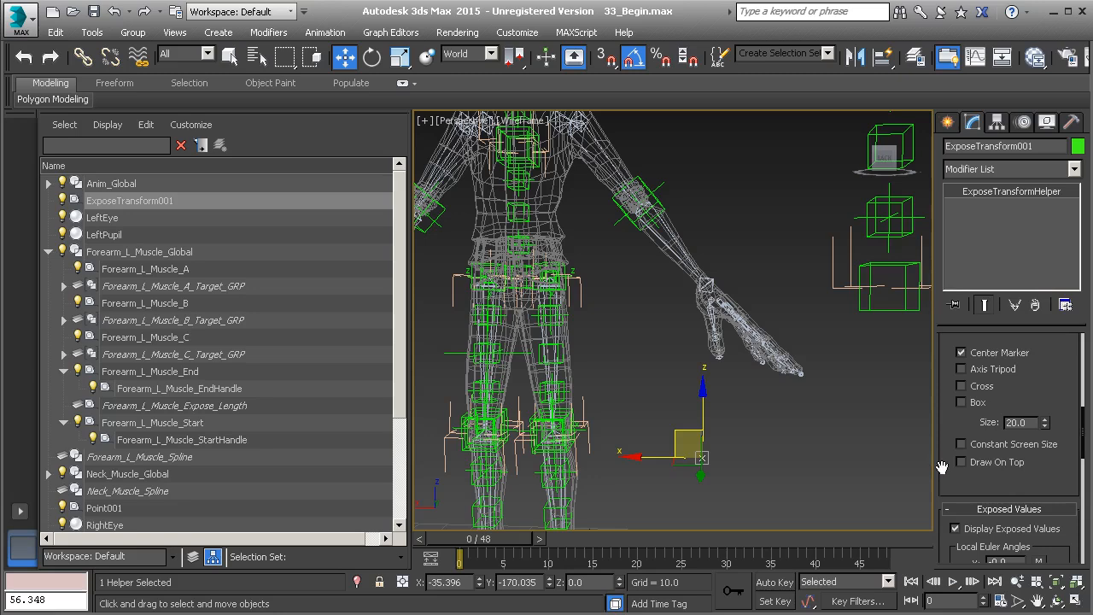
{"action": "left_click_drag", "start_coordinate": [940, 466], "coordinate": [926, 271]}
{"action": "scroll", "coordinate": [974, 495], "scroll_direction": "down", "scroll_amount": 5}
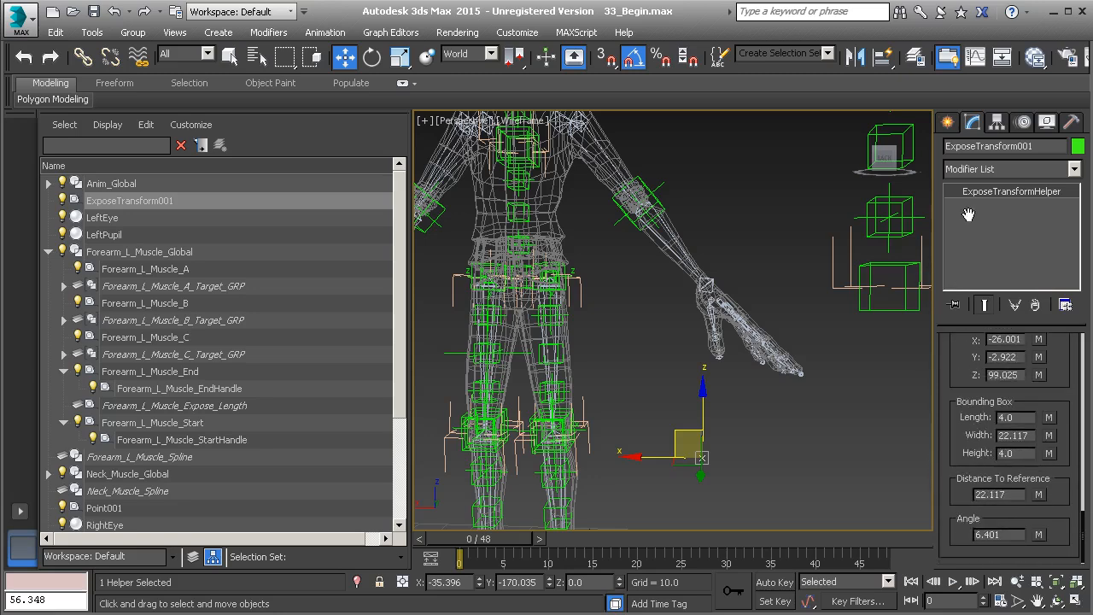
{"action": "left_click_drag", "start_coordinate": [1011, 494], "coordinate": [972, 493]}
{"action": "key", "text": "ctrl+c"}
Step: Open the MAXScript Listener and evaluate 22.117 / 60
{"action": "right_click", "coordinate": [84, 582]}
{"action": "left_click", "coordinate": [85, 589]}
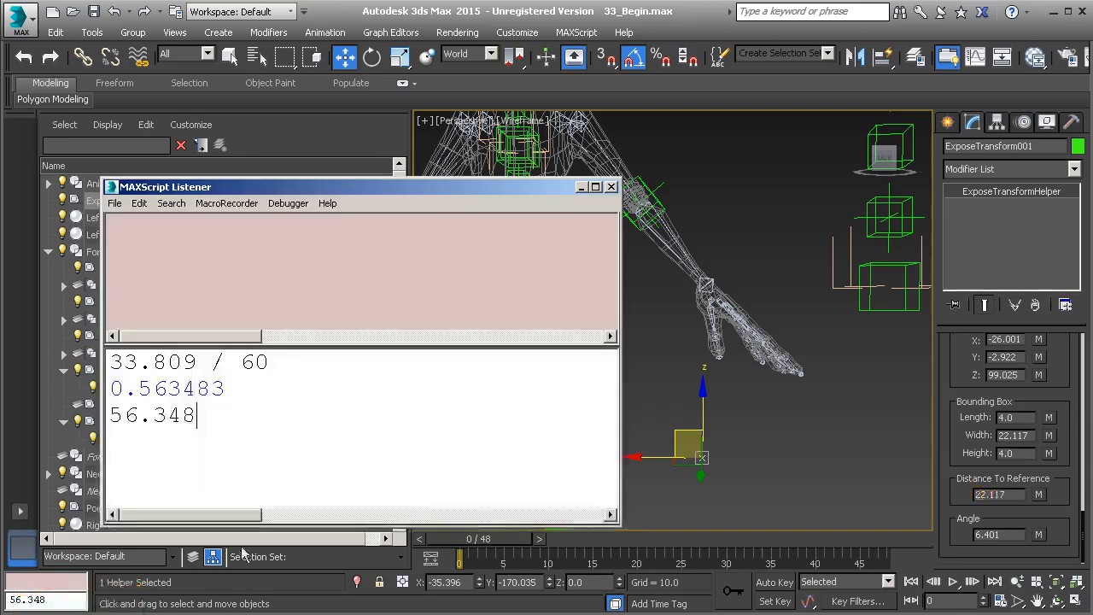
{"action": "key", "text": "ctrl+a"}
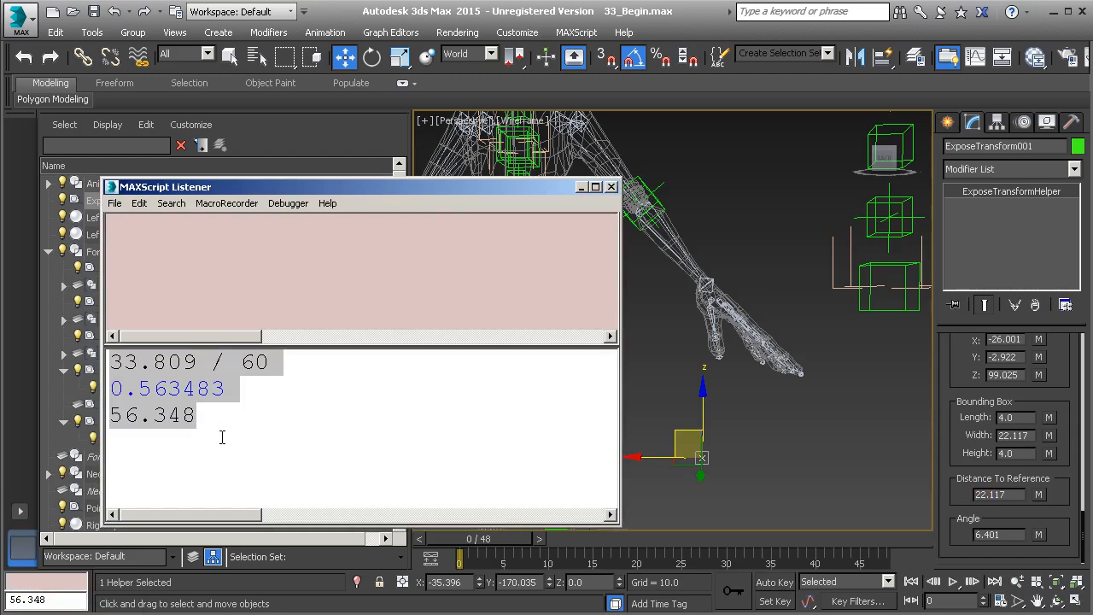
{"action": "key", "text": "ctrl+v"}
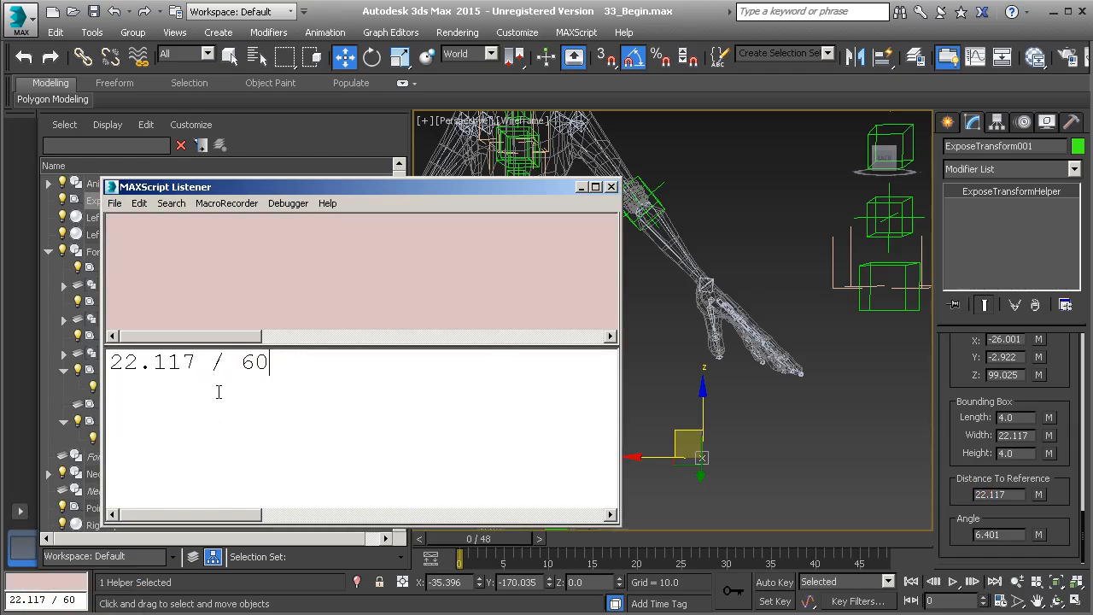
{"action": "left_click_drag", "start_coordinate": [297, 368], "coordinate": [114, 362]}
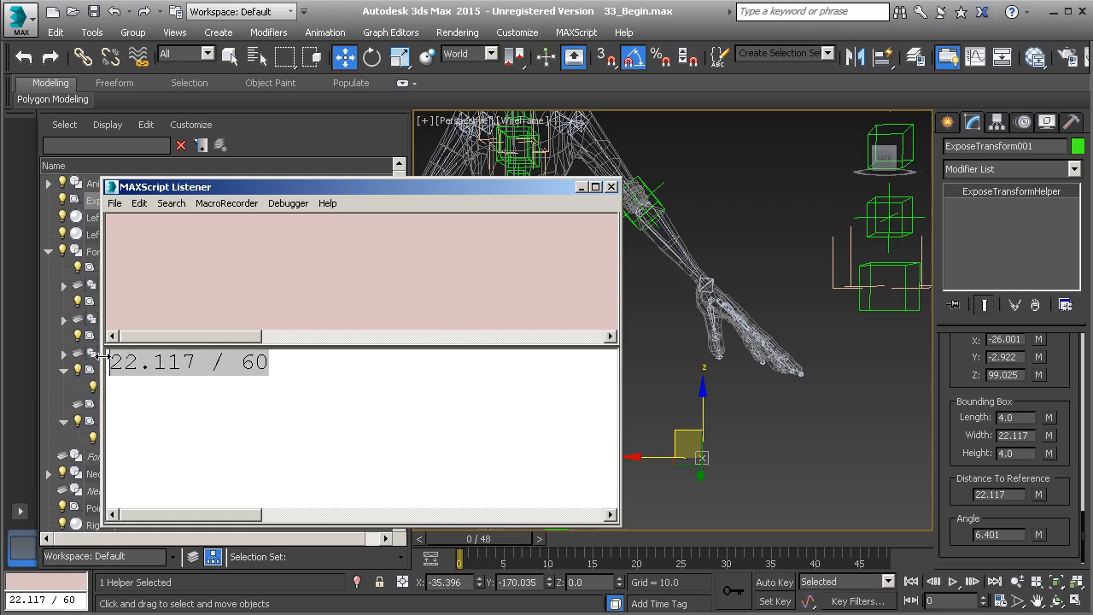
{"action": "key", "text": "shift+Return"}
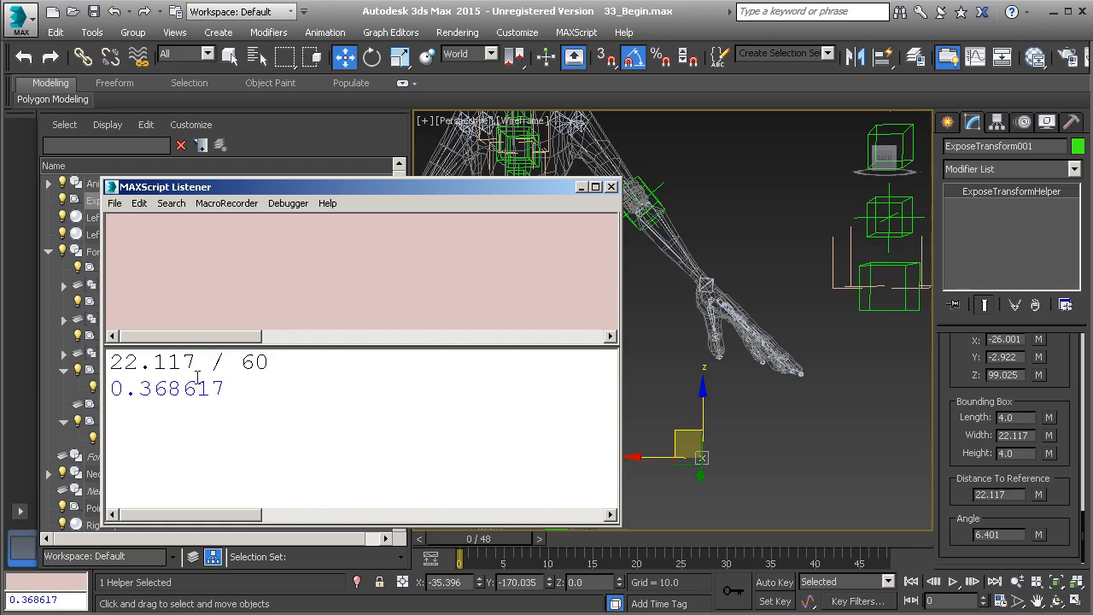
Step: Copy 36.862 from the MAXScript Listener and uniformly scale the Forearm_L_Muscle_Global control to 36.862
{"action": "type", "text": "36.862"}
{"action": "left_click_drag", "start_coordinate": [198, 389], "coordinate": [211, 389]}
{"action": "left_click_drag", "start_coordinate": [203, 415], "coordinate": [112, 415]}
{"action": "key", "text": "ctrl+c"}
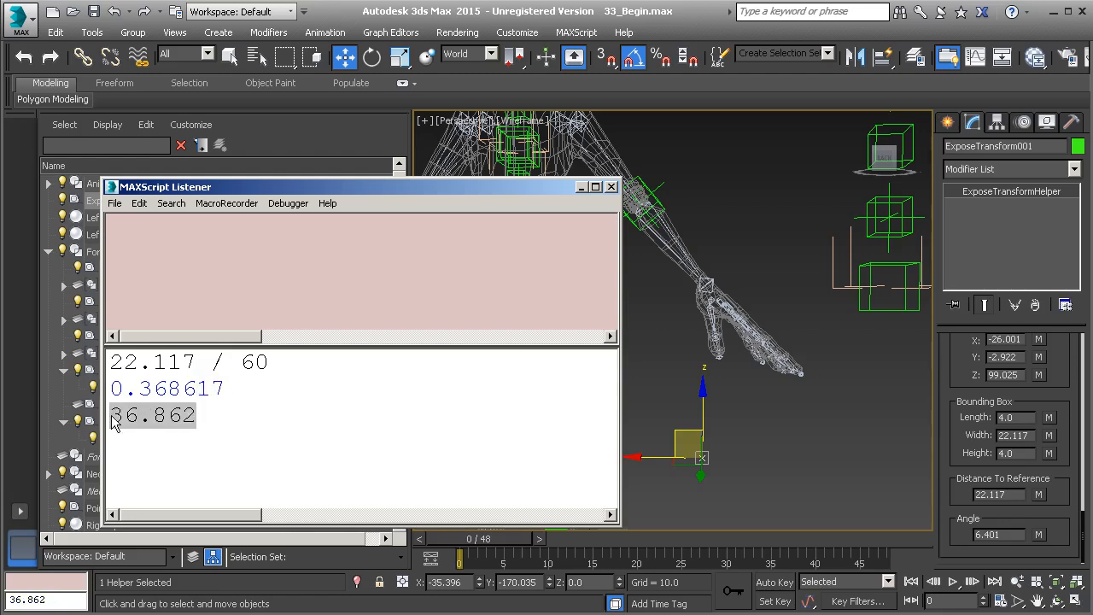
{"action": "left_click", "coordinate": [849, 267]}
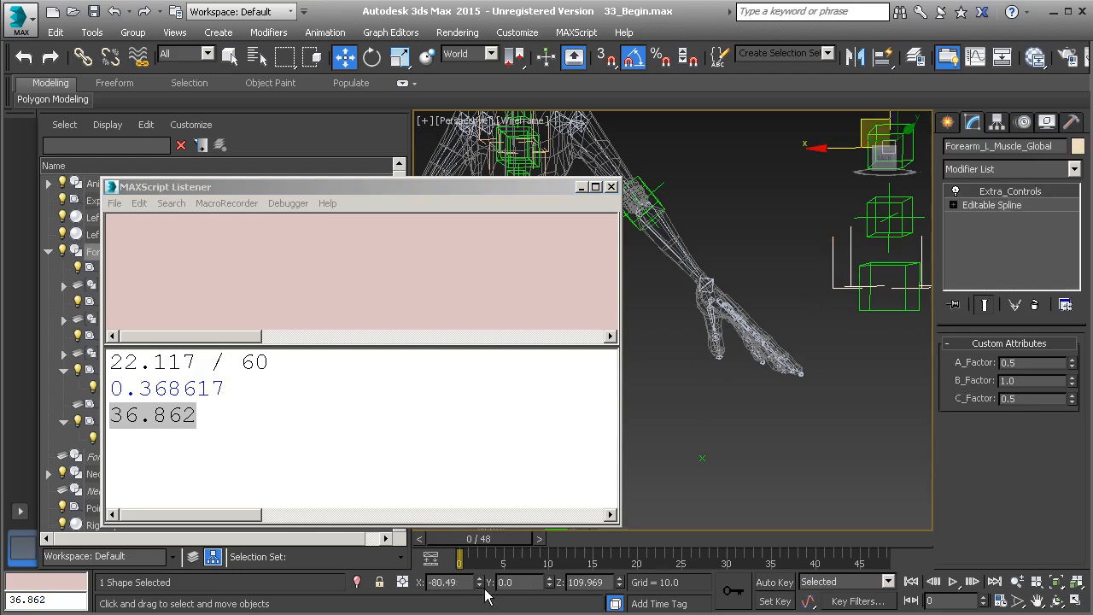
{"action": "key", "text": "r"}
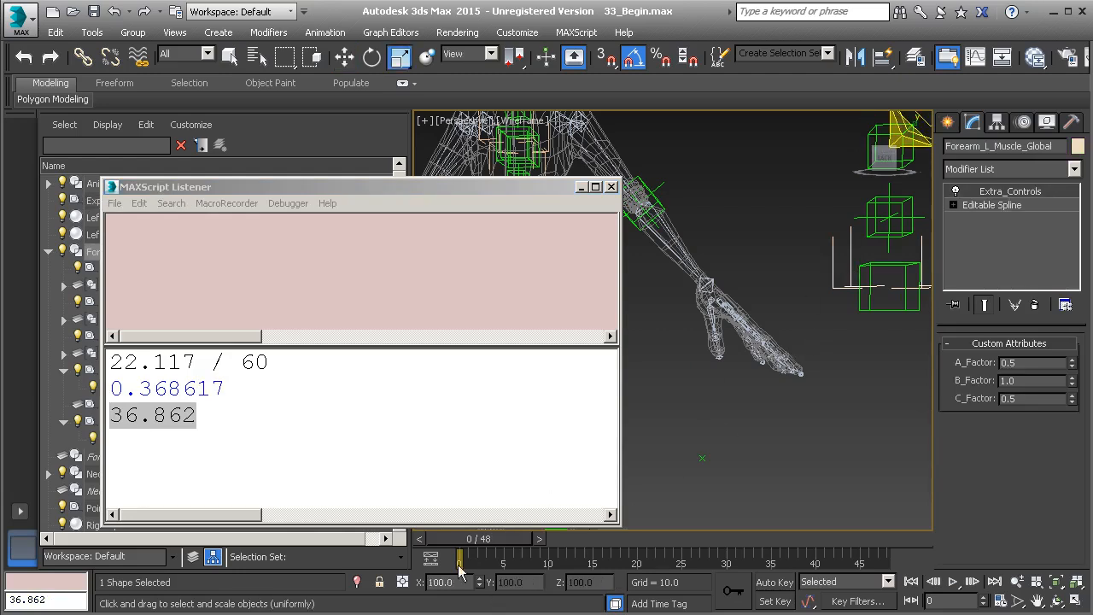
{"action": "left_click_drag", "start_coordinate": [450, 581], "coordinate": [418, 578]}
{"action": "key", "text": "ctrl+v"}
{"action": "key", "text": "Return"}
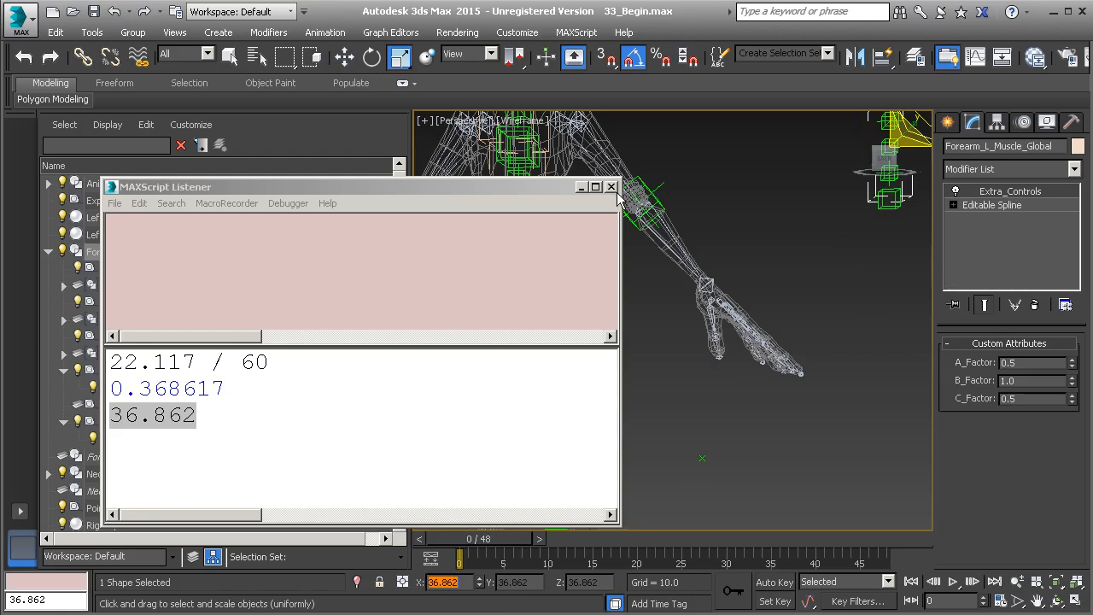
Step: Align Forearm_L_Muscle_Global to Bone_L_Forearm on all position and orientation axes, pivot to pivot
{"action": "left_click", "coordinate": [610, 186]}
{"action": "middle_click_drag", "start_coordinate": [743, 249], "coordinate": [675, 395]}
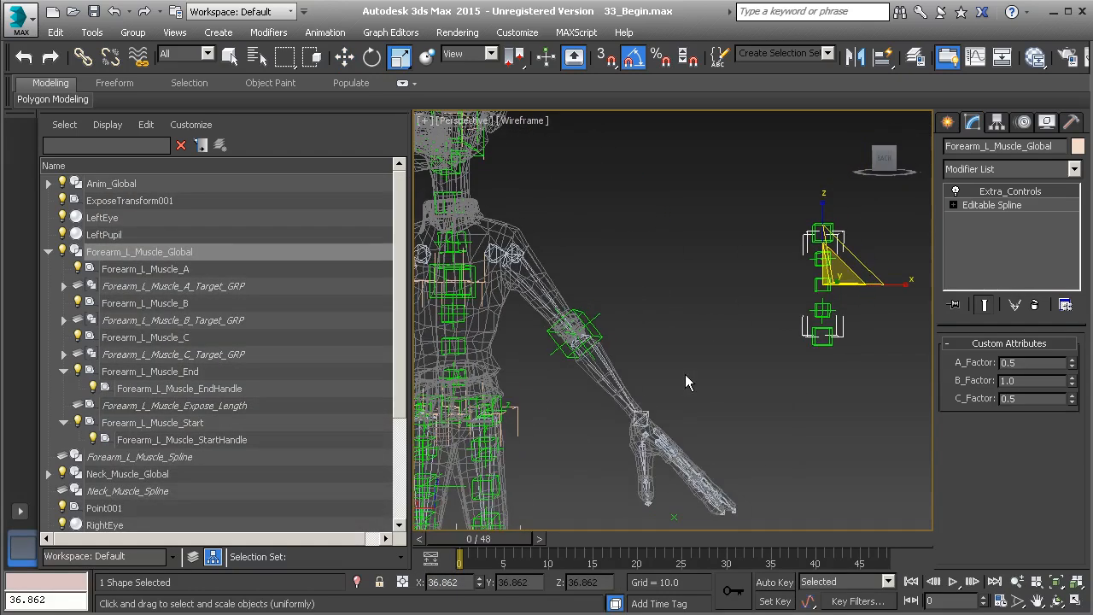
{"action": "key", "text": "alt+a"}
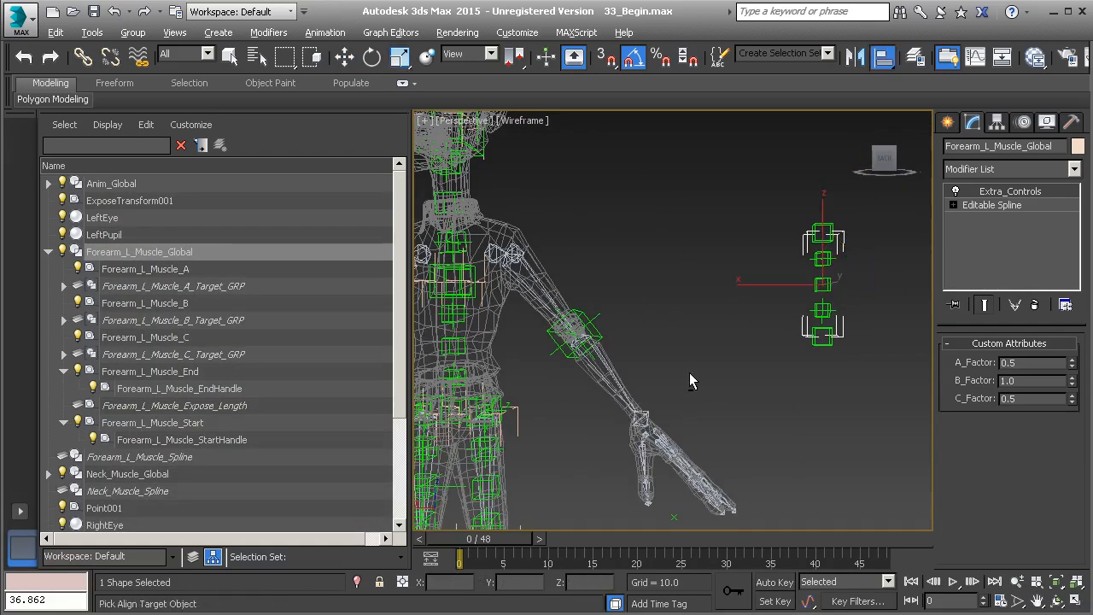
{"action": "left_click", "coordinate": [614, 378]}
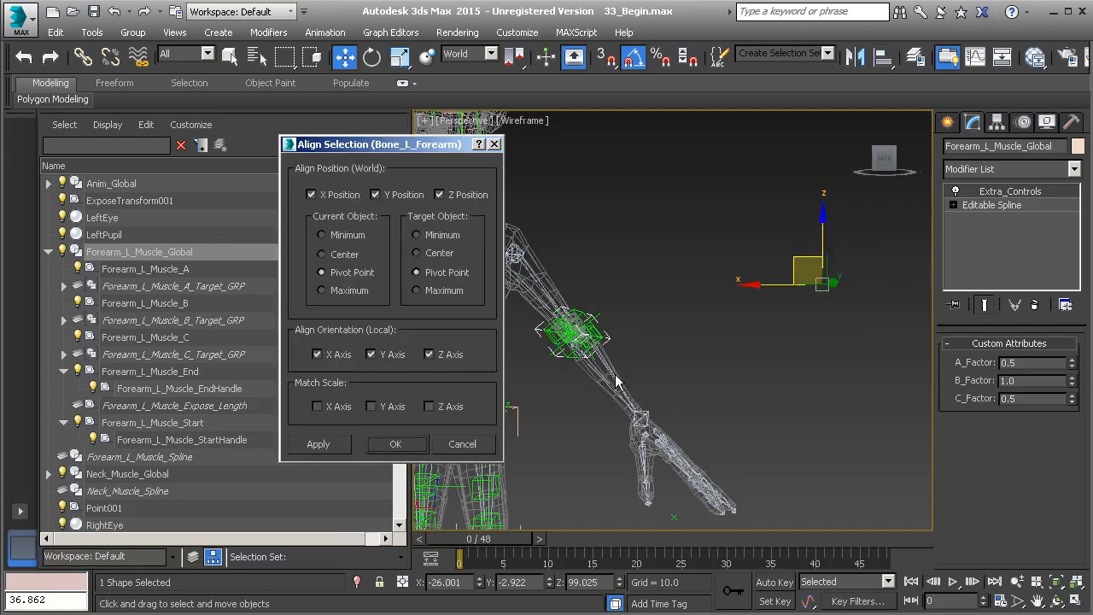
{"action": "left_click", "coordinate": [395, 444]}
Step: Inspect the placement of the forearm muscle rig on the left forearm from several angles
{"action": "middle_click_drag", "start_coordinate": [619, 342], "coordinate": [593, 386], "text": "alt"}
{"action": "scroll", "coordinate": [592, 382], "scroll_direction": "up", "scroll_amount": 4}
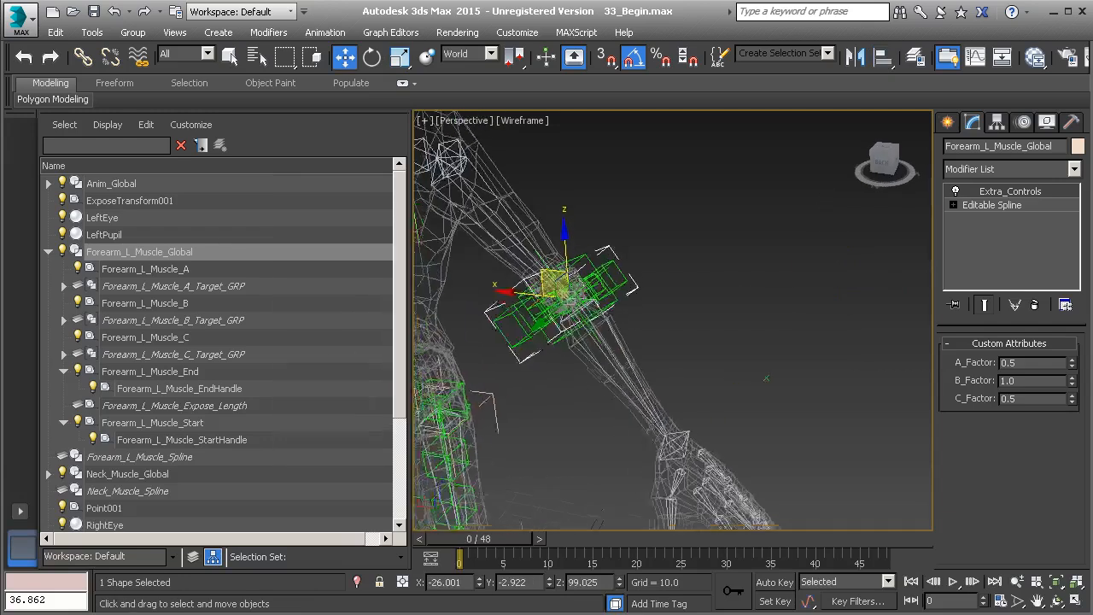
{"action": "left_click", "coordinate": [497, 312]}
{"action": "middle_click_drag", "start_coordinate": [708, 331], "coordinate": [563, 338], "text": "alt"}
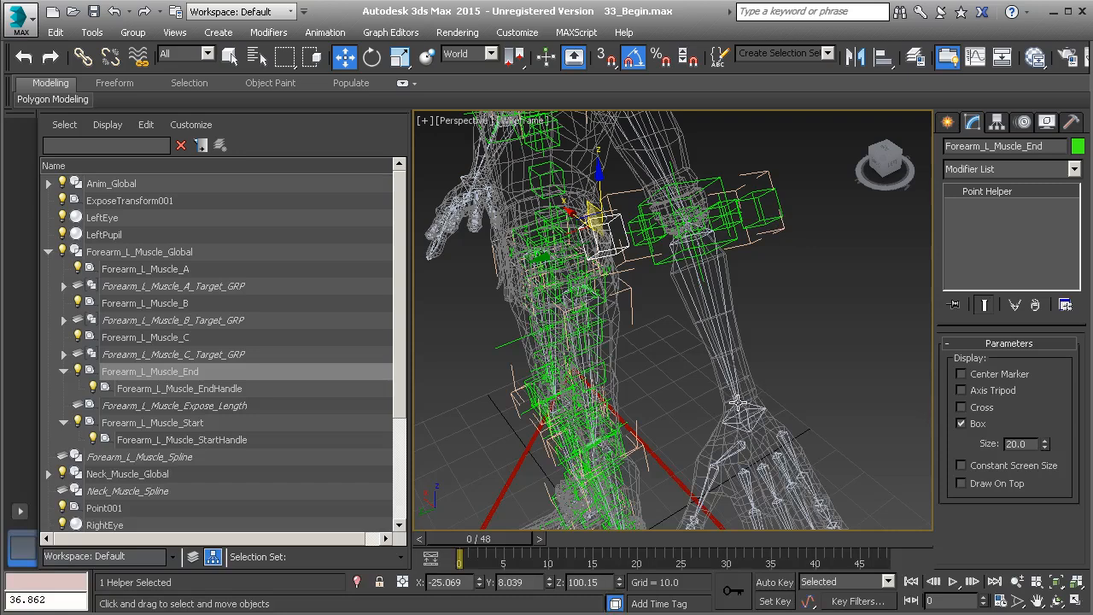
{"action": "left_click", "coordinate": [773, 230]}
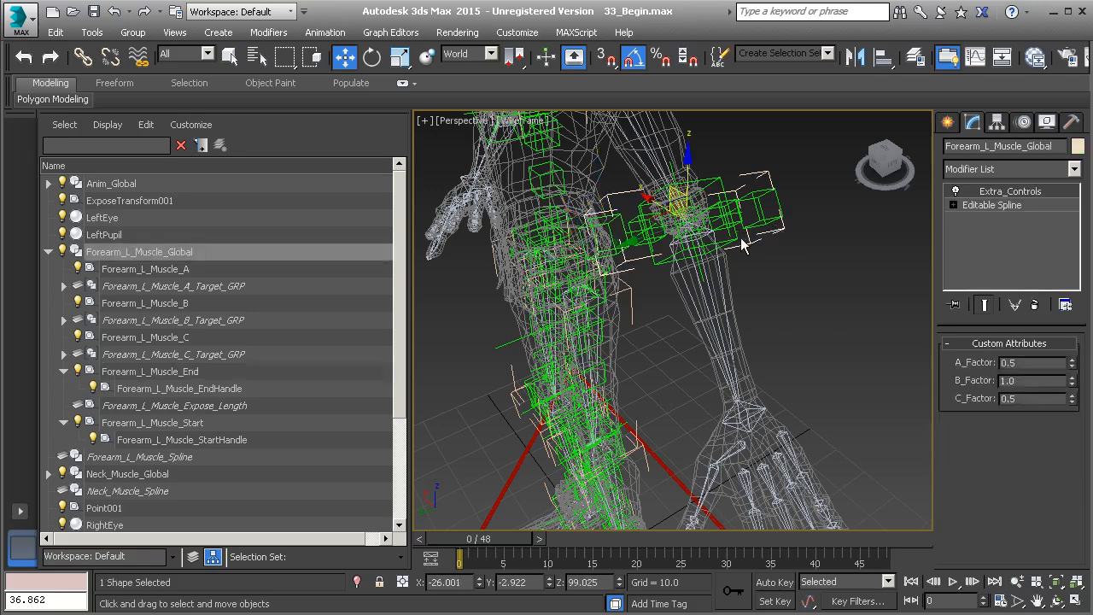
{"action": "middle_click_drag", "start_coordinate": [748, 262], "coordinate": [762, 294]}
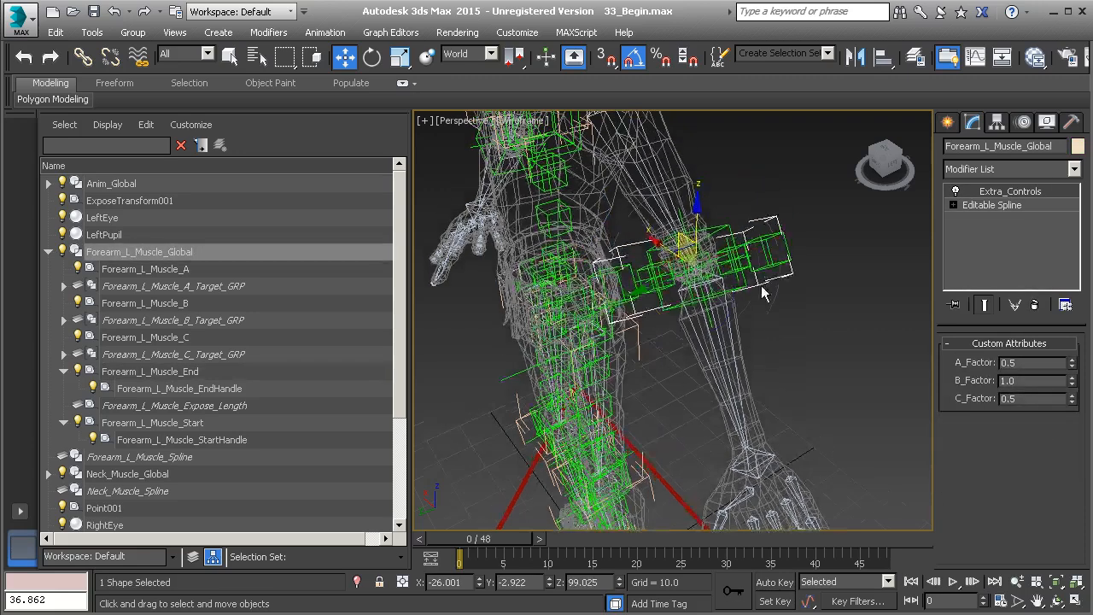
{"action": "key", "text": "e"}
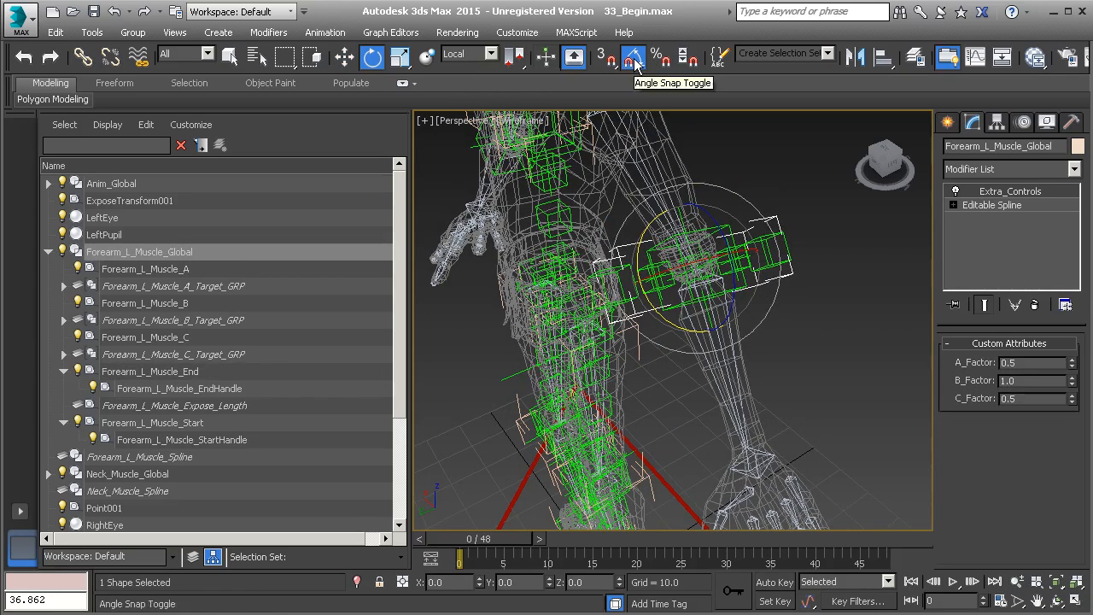
{"action": "left_click_drag", "start_coordinate": [682, 322], "coordinate": [628, 211]}
{"action": "middle_click_drag", "start_coordinate": [604, 434], "coordinate": [568, 348], "text": "alt"}
Step: Select Point001 and delete its Bone_R_Thigh and Bone_R_Shin position constraint targets
{"action": "left_click", "coordinate": [543, 330]}
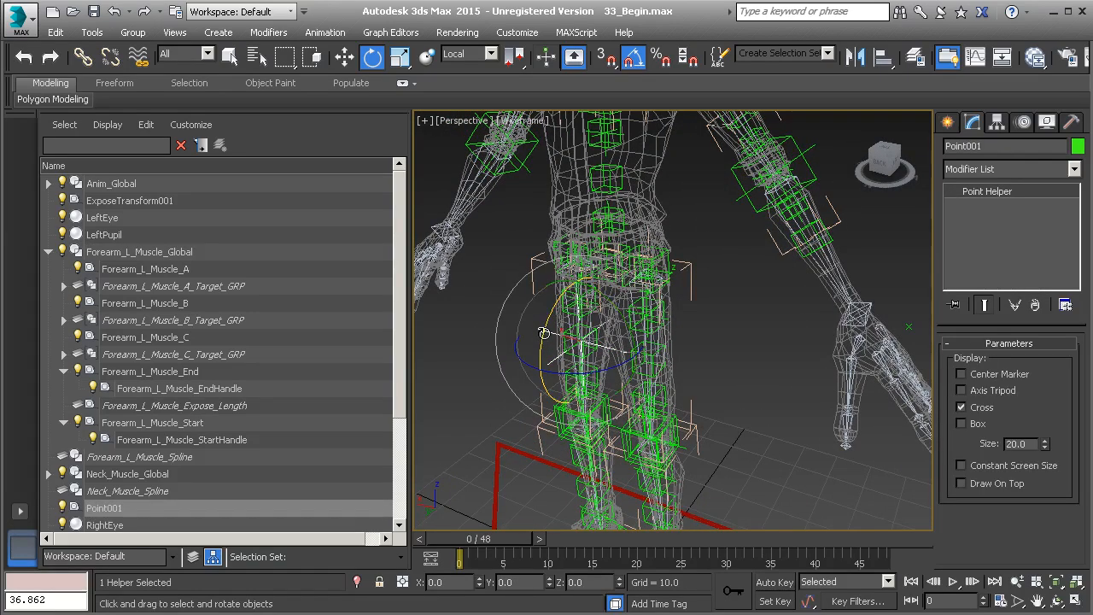
{"action": "left_click", "coordinate": [1027, 124]}
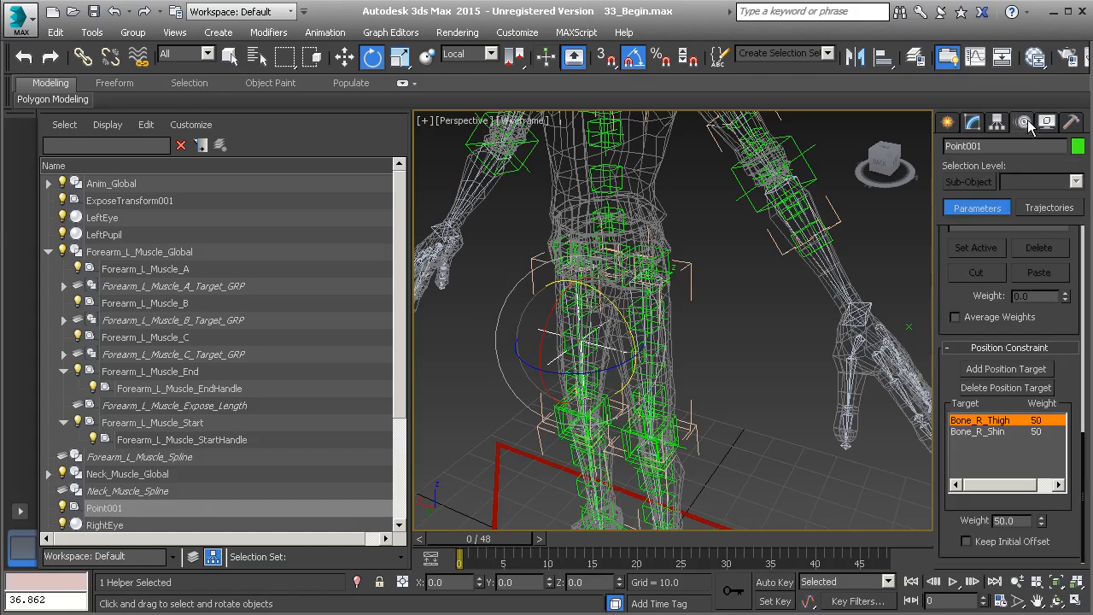
{"action": "scroll", "coordinate": [957, 268], "scroll_direction": "up", "scroll_amount": 5}
{"action": "scroll", "coordinate": [970, 264], "scroll_direction": "down", "scroll_amount": 5}
{"action": "left_click", "coordinate": [999, 389]}
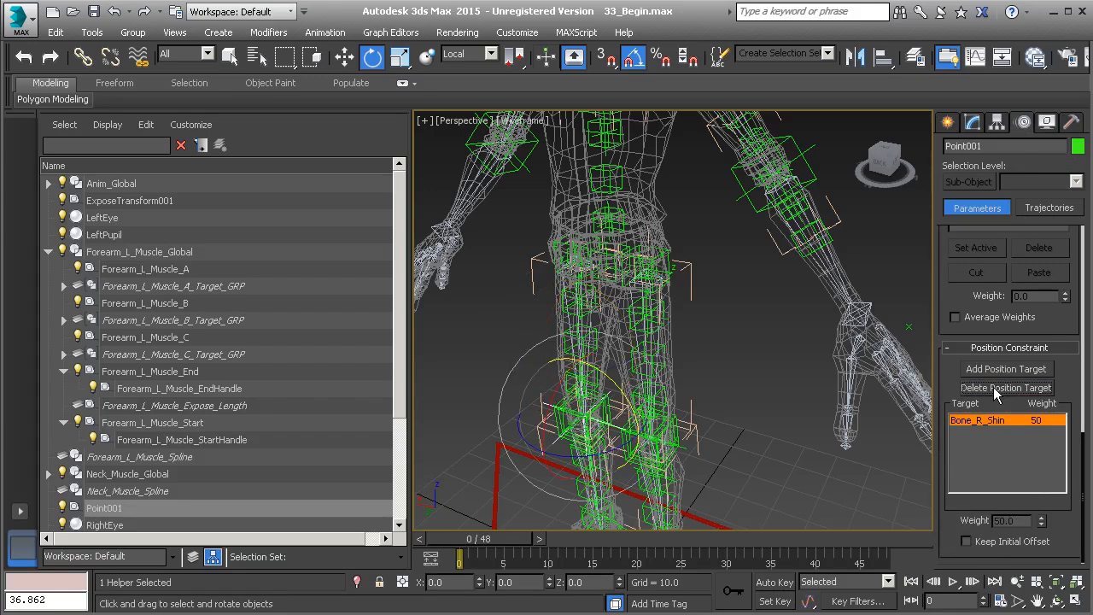
{"action": "left_click", "coordinate": [995, 391]}
Step: Add Bone_L_Forearm and Nub_L_Wrist as position constraint targets of Point001
{"action": "middle_click_drag", "start_coordinate": [782, 324], "coordinate": [832, 439]}
{"action": "middle_click_drag", "start_coordinate": [855, 353], "coordinate": [765, 298]}
{"action": "left_click", "coordinate": [794, 343]}
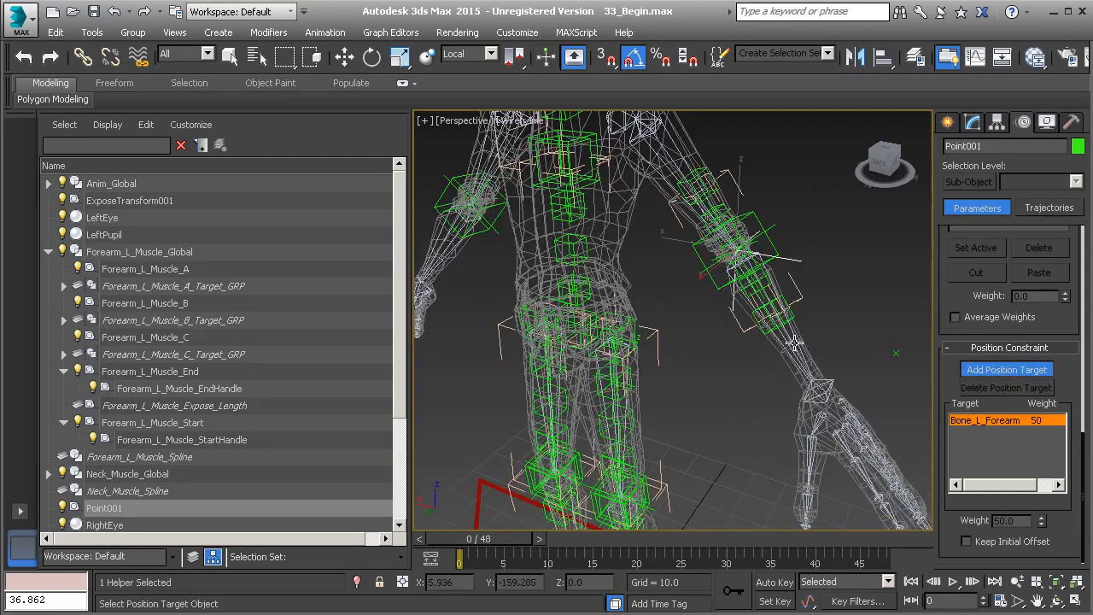
{"action": "left_click", "coordinate": [827, 378]}
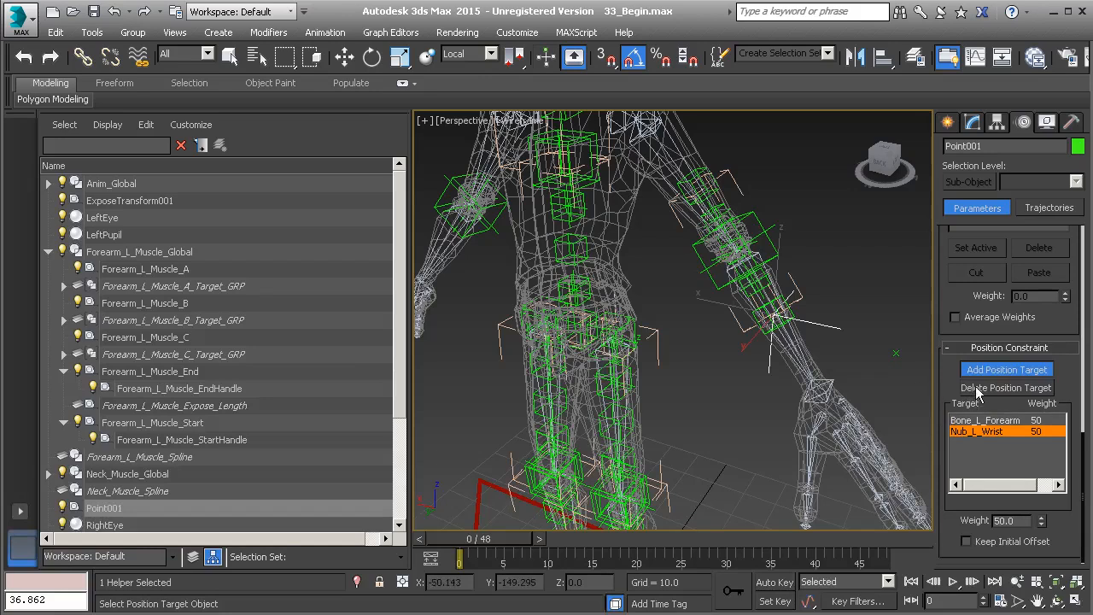
{"action": "right_click", "coordinate": [887, 374]}
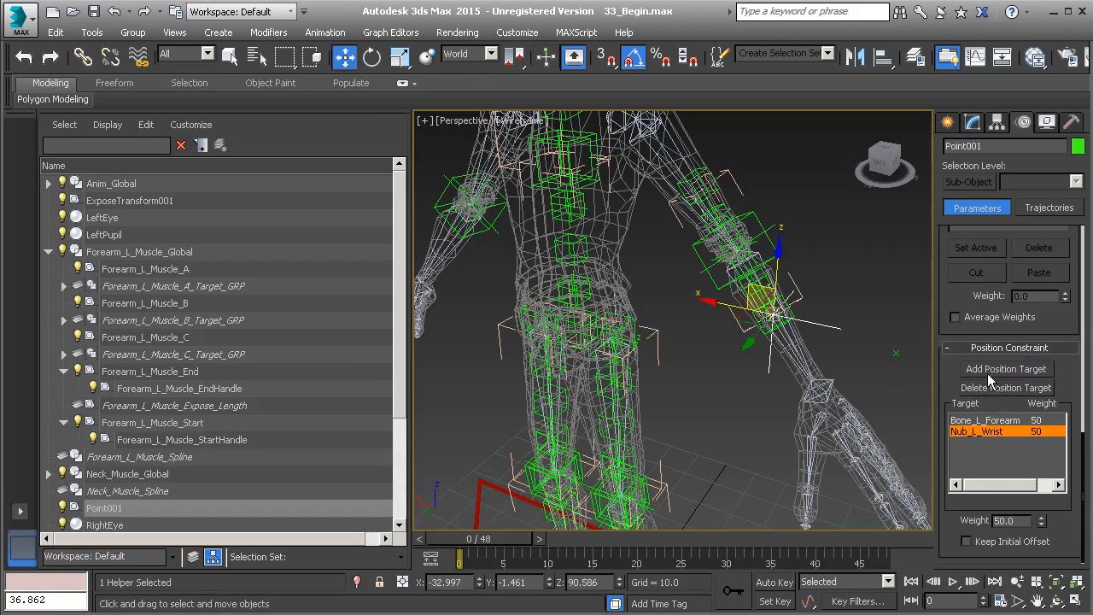
Step: Align the position of Forearm_L_Muscle_Global to the Point001 helper
{"action": "middle_click_drag", "start_coordinate": [762, 287], "coordinate": [722, 303]}
{"action": "scroll", "coordinate": [722, 303], "scroll_direction": "up", "scroll_amount": 1}
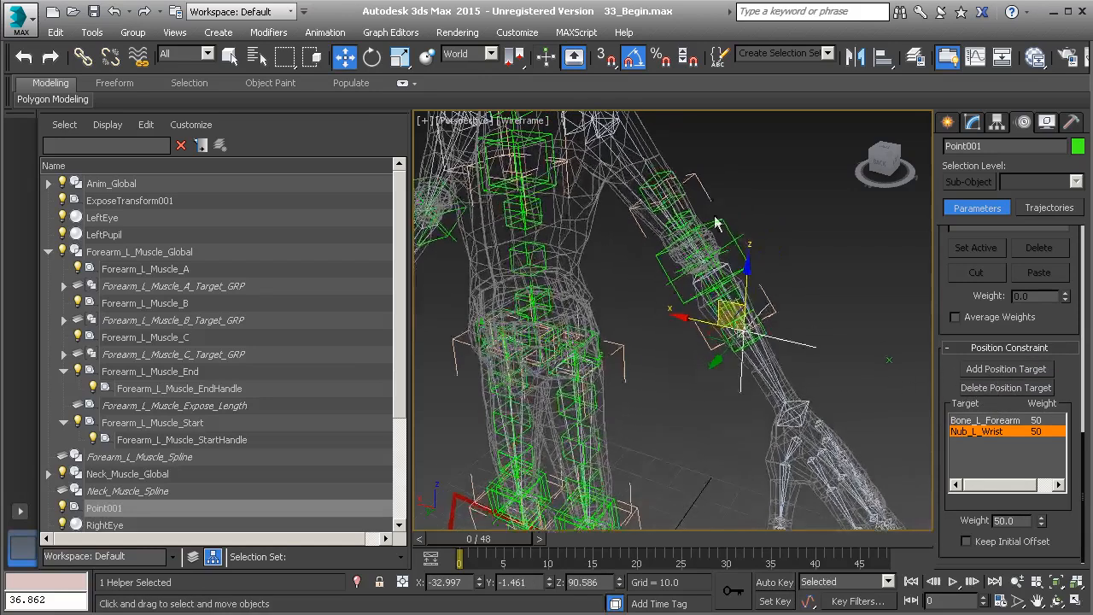
{"action": "left_click", "coordinate": [712, 200]}
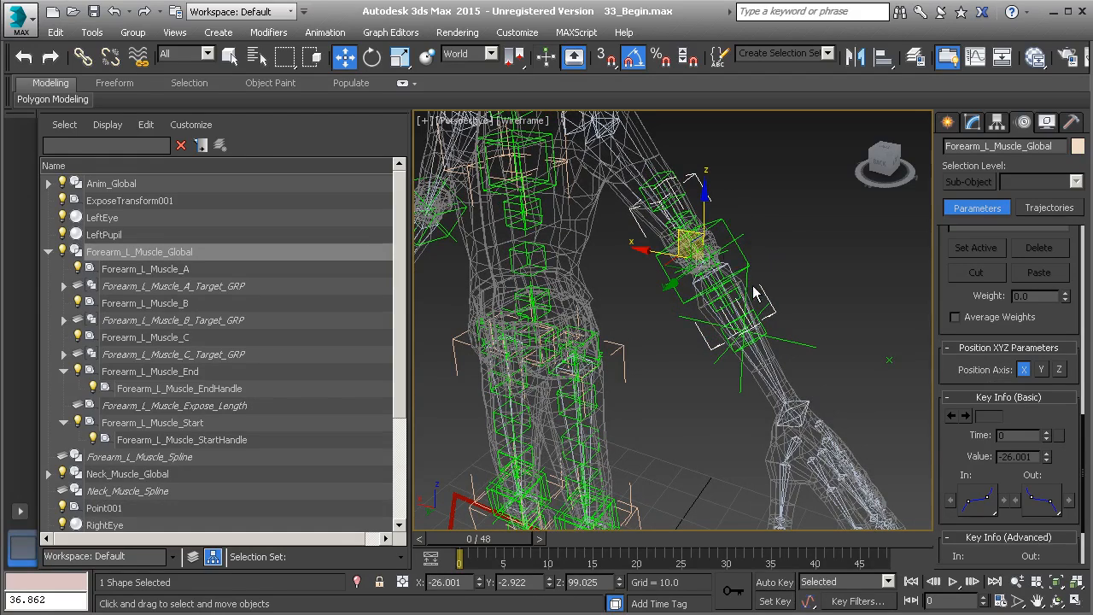
{"action": "key", "text": "alt+a"}
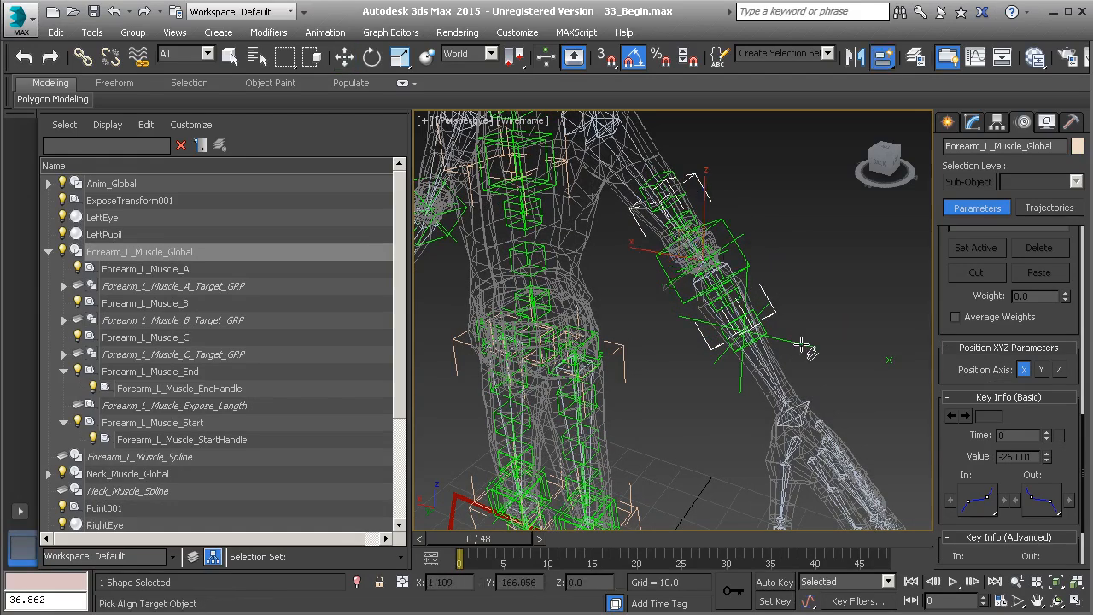
{"action": "left_click", "coordinate": [802, 344]}
{"action": "middle_click_drag", "start_coordinate": [803, 384], "coordinate": [791, 365], "text": "alt"}
Step: Link Forearm_L_Muscle_Global to Bone_L_Forearm as its parent
{"action": "scroll", "coordinate": [800, 383], "scroll_direction": "up", "scroll_amount": 1}
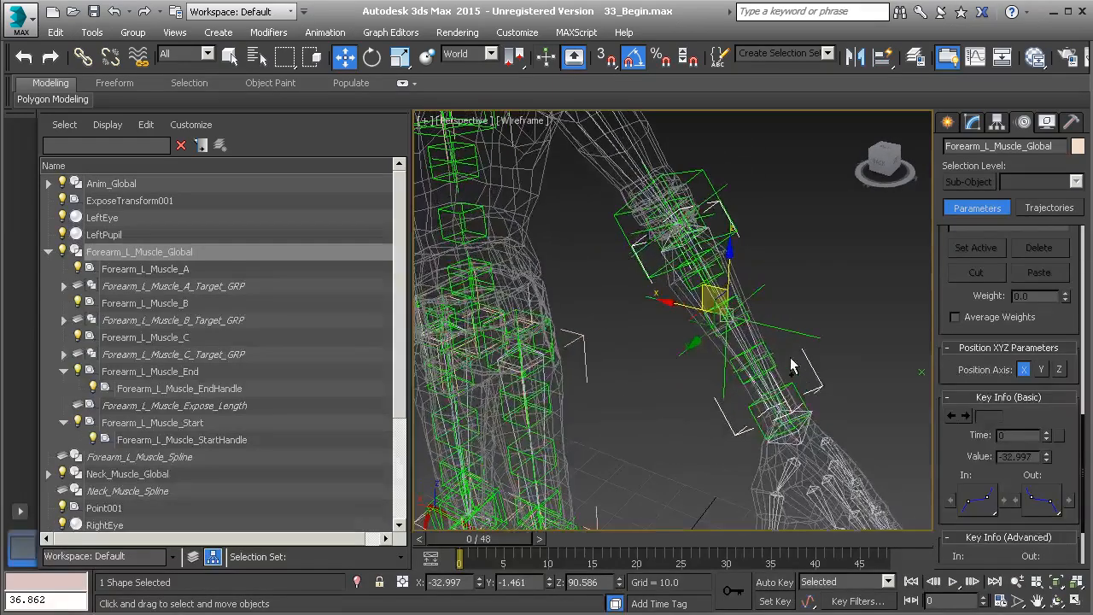
{"action": "left_click", "coordinate": [91, 60]}
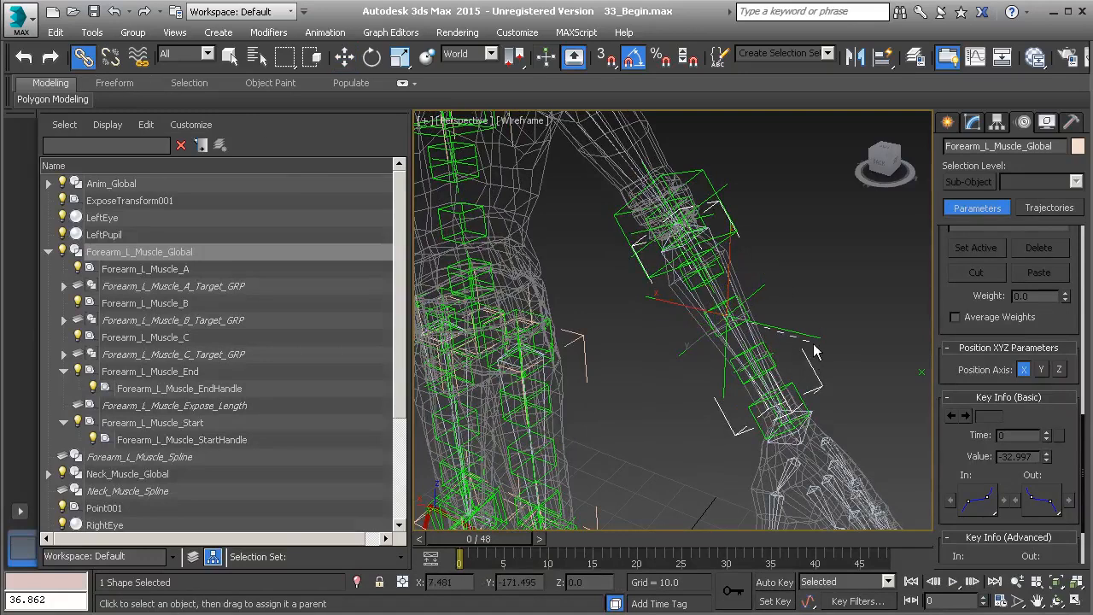
{"action": "left_click_drag", "start_coordinate": [755, 334], "coordinate": [754, 335]}
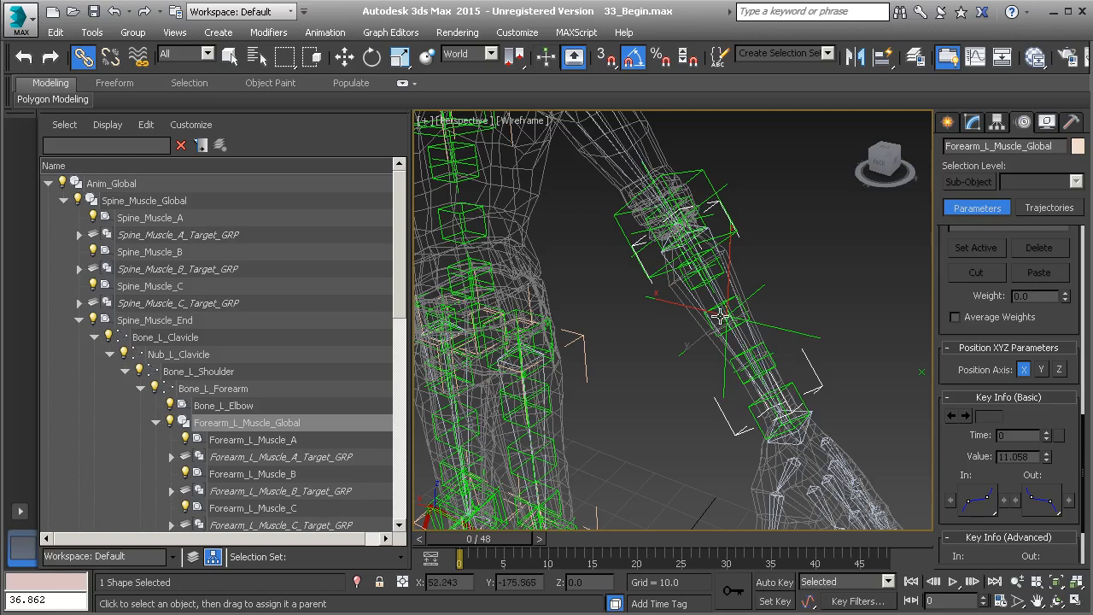
Step: Test-rotate the Bone_L_Forearm bone and undo the rotation
{"action": "left_click", "coordinate": [694, 296]}
{"action": "key", "text": "e"}
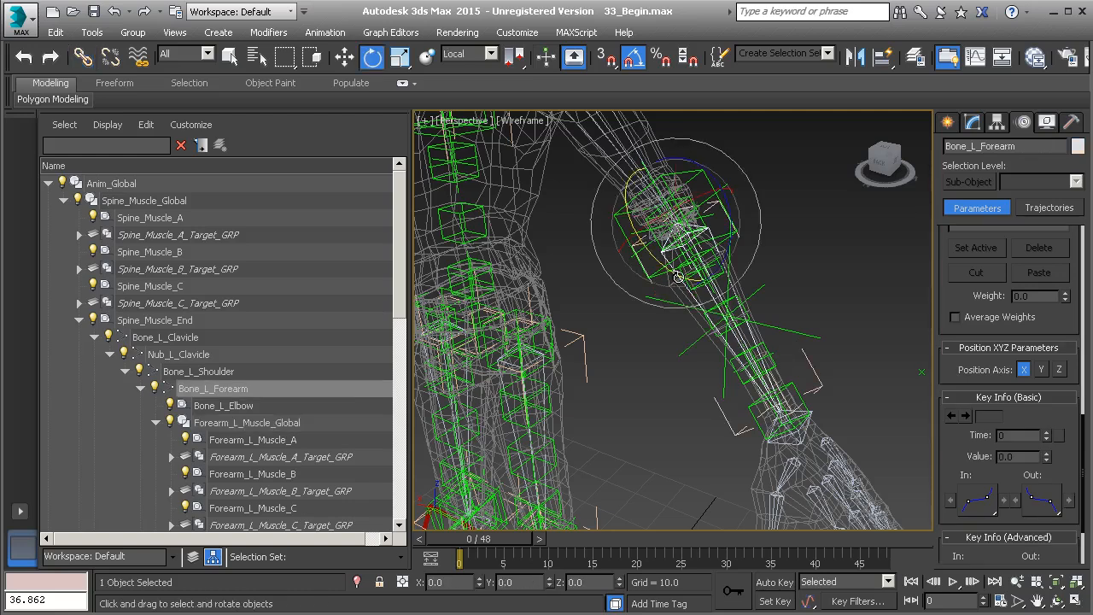
{"action": "left_click_drag", "start_coordinate": [683, 282], "coordinate": [632, 242]}
{"action": "key", "text": "ctrl+z"}
{"action": "key", "text": "alt"}
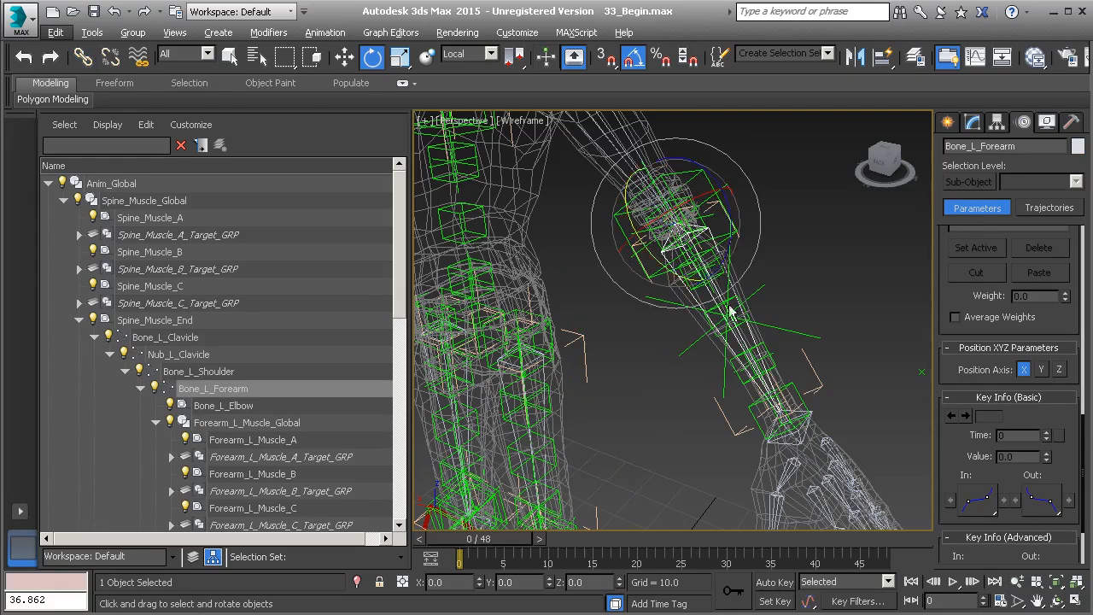
Step: View the character from the front to compare both forearms
{"action": "scroll", "coordinate": [741, 318], "scroll_direction": "down", "scroll_amount": 10}
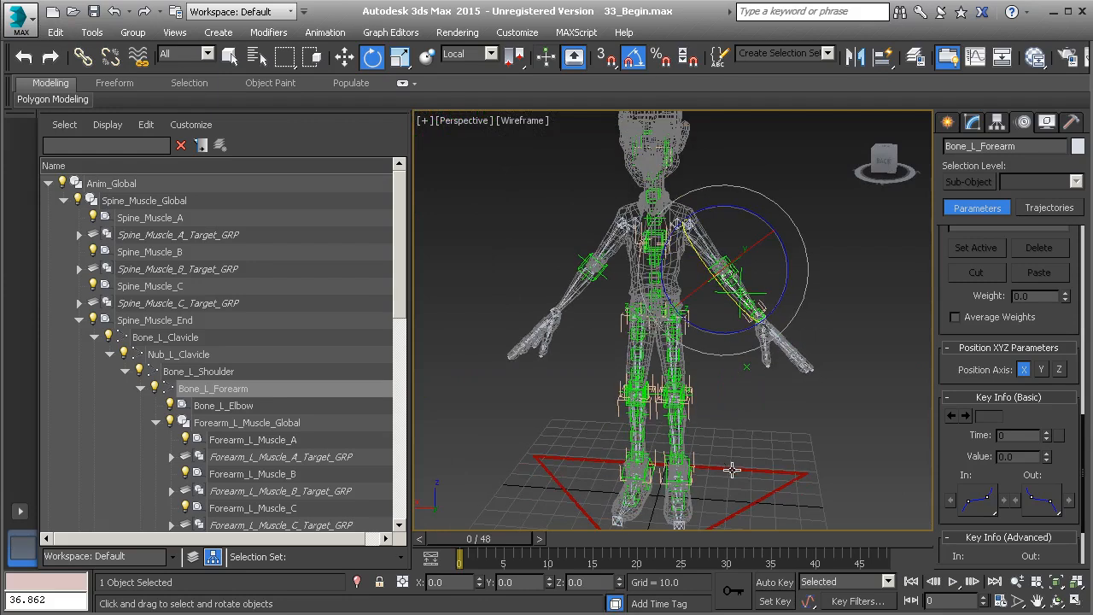
{"action": "scroll", "coordinate": [745, 437], "scroll_direction": "up", "scroll_amount": 6}
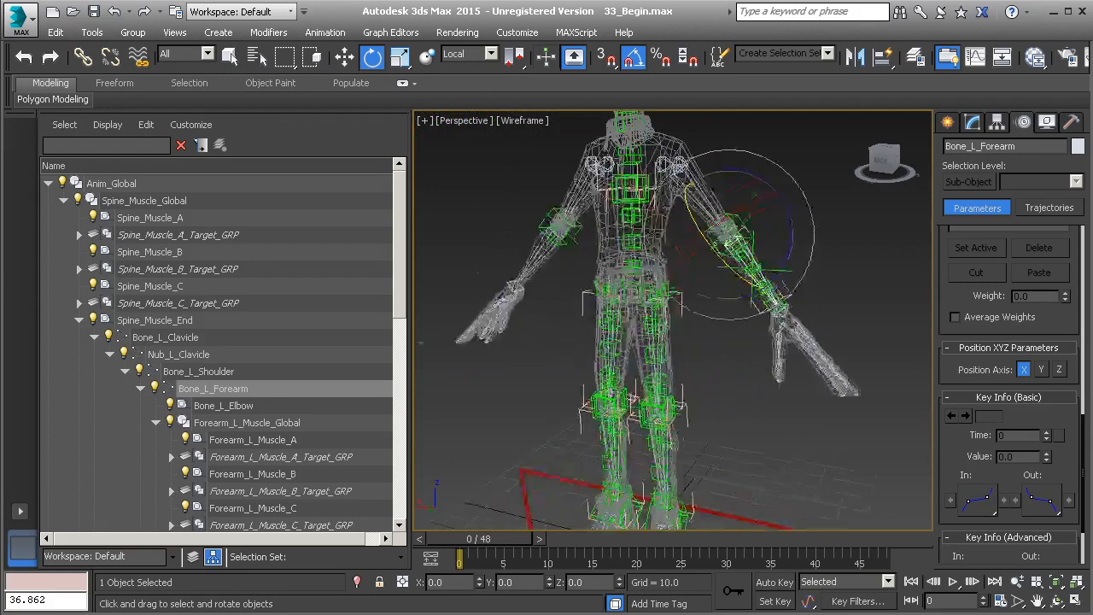
{"action": "middle_click_drag", "start_coordinate": [716, 291], "coordinate": [727, 317]}
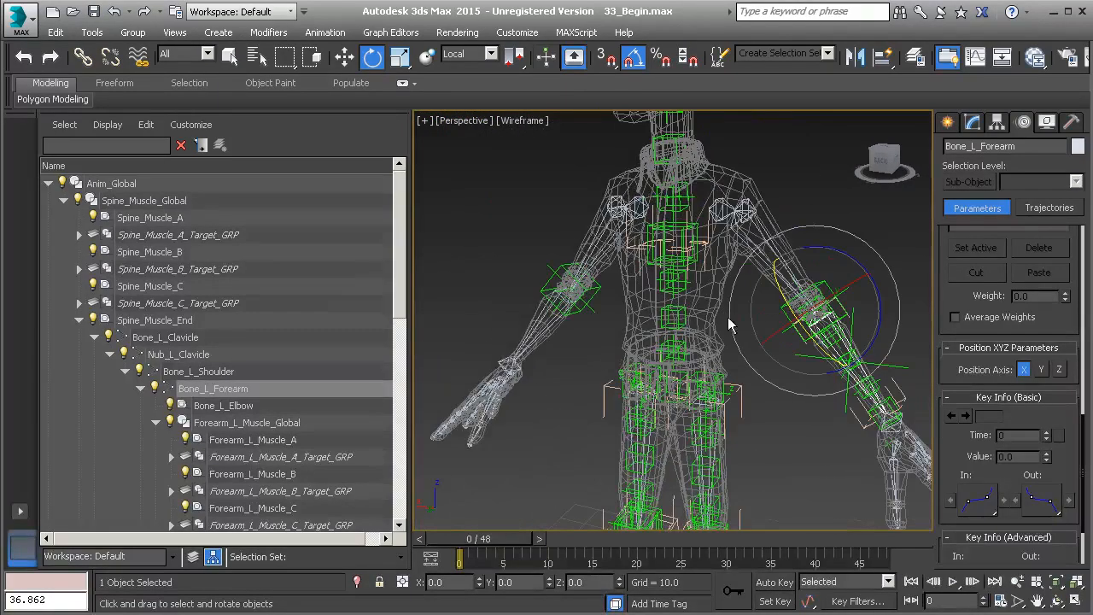
{"action": "middle_click_drag", "start_coordinate": [572, 350], "coordinate": [548, 314], "text": "alt"}
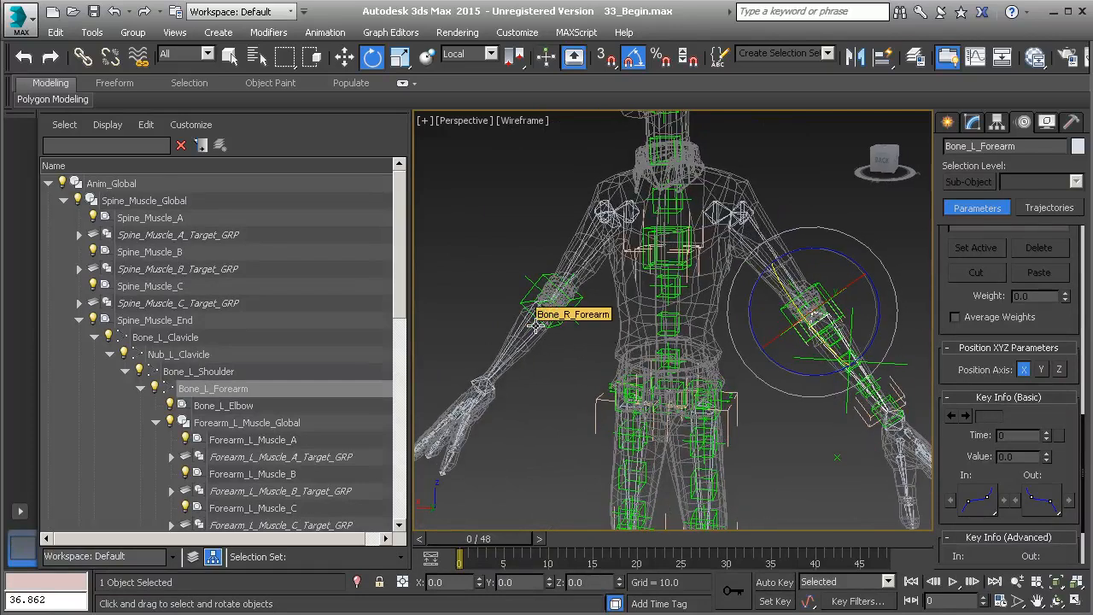